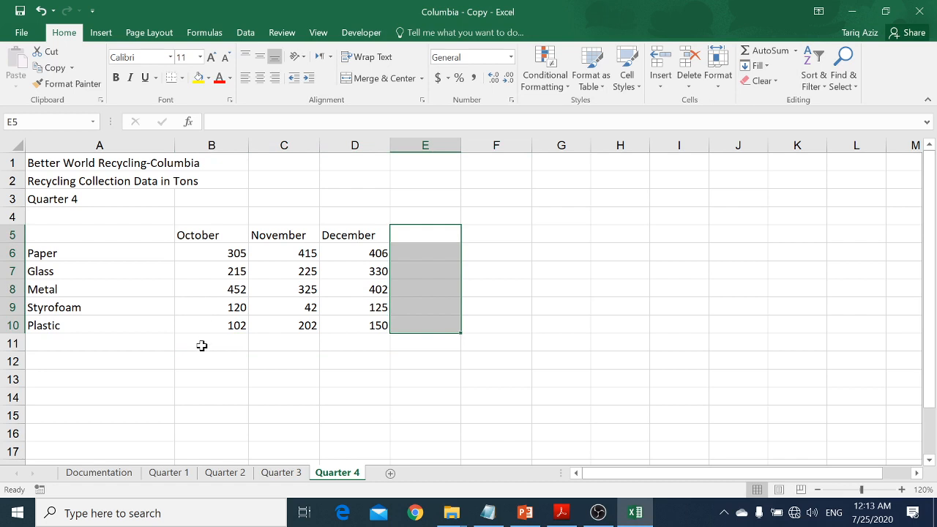
drag(202, 343, 374, 342)
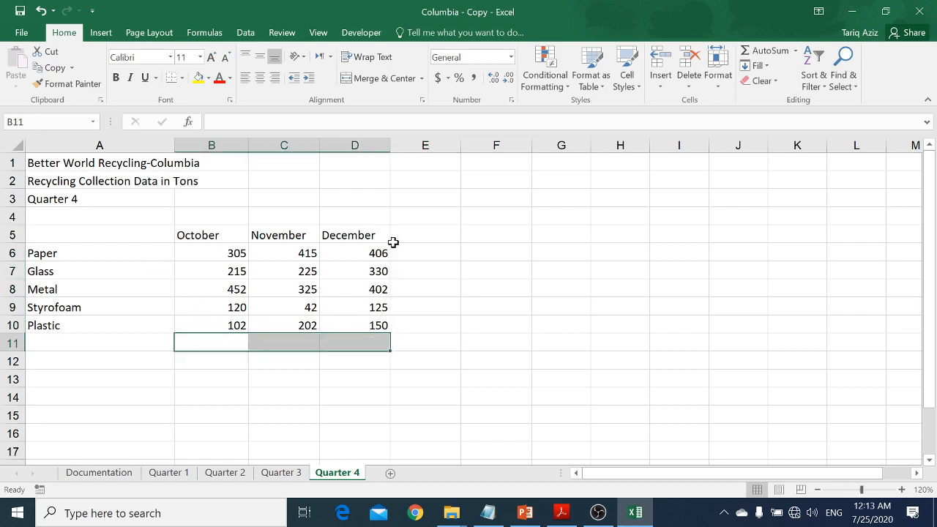
drag(410, 249, 414, 326)
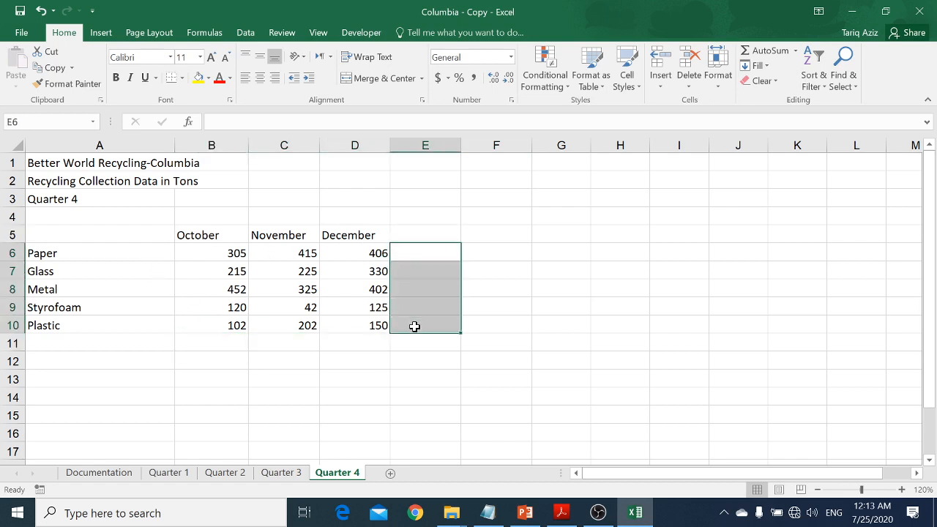
click(181, 472)
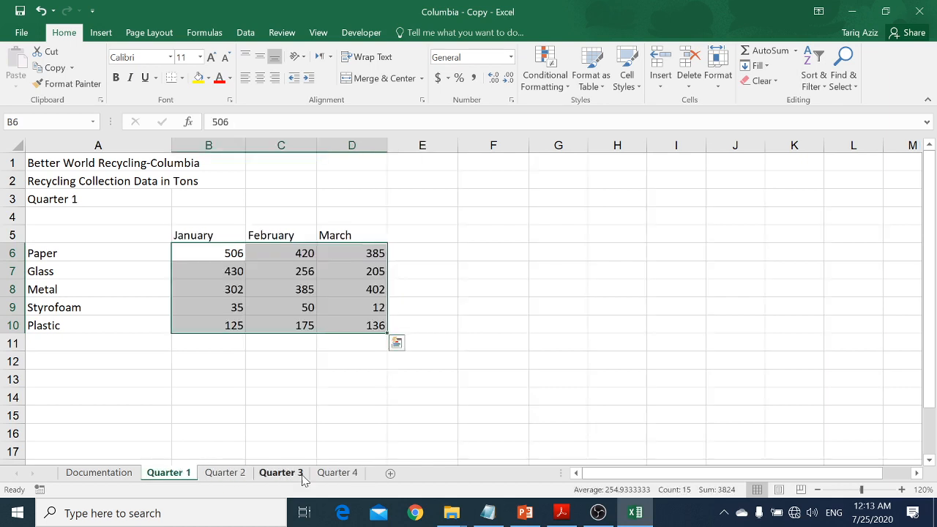
click(221, 473)
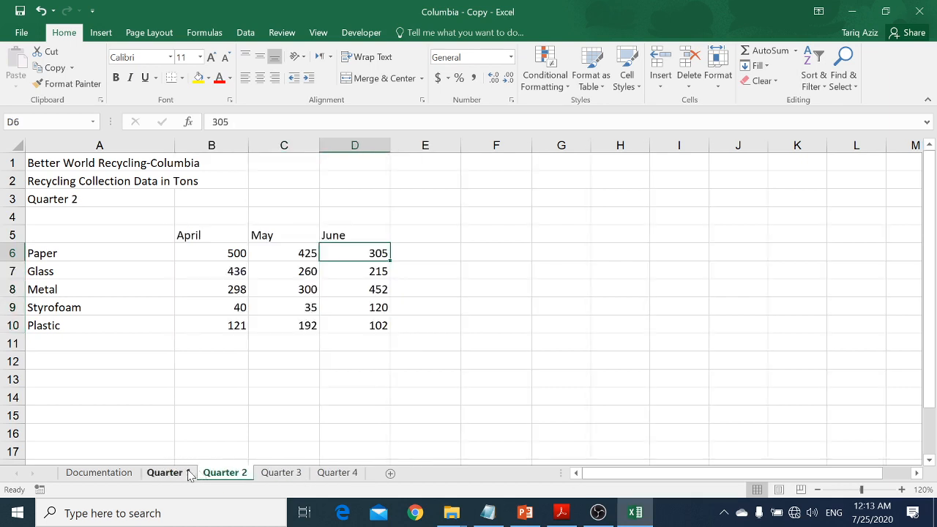
Step: Total the January figures in cell B11 of the Quarter 1 sheet using AutoSum on B6:B10
click(188, 472)
click(221, 347)
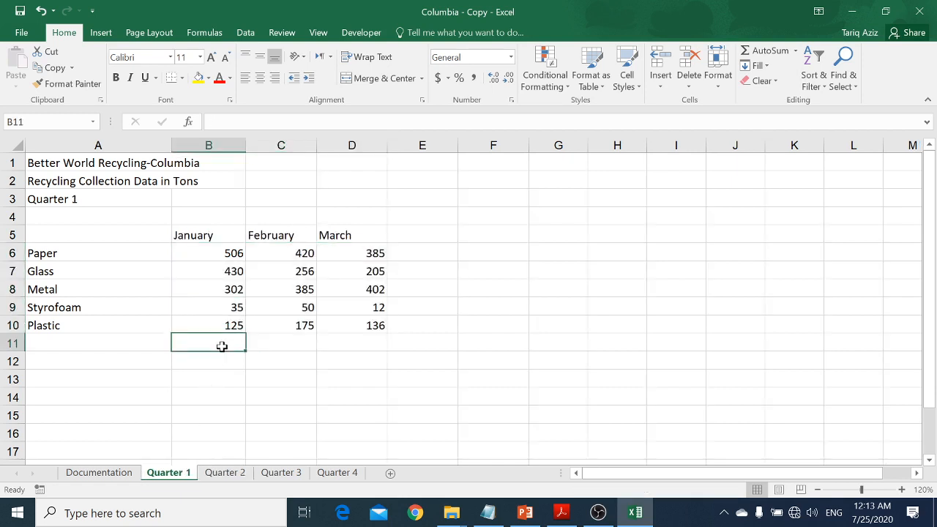
click(782, 50)
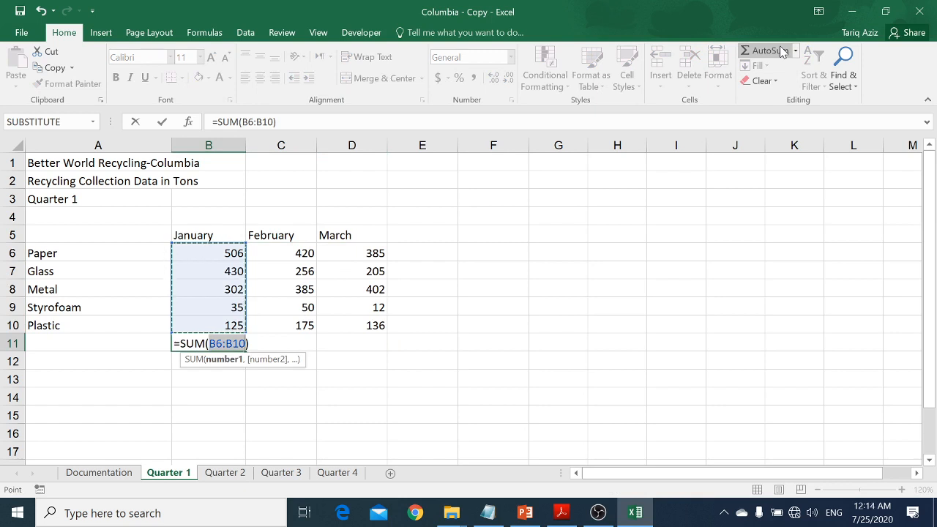
key(Return)
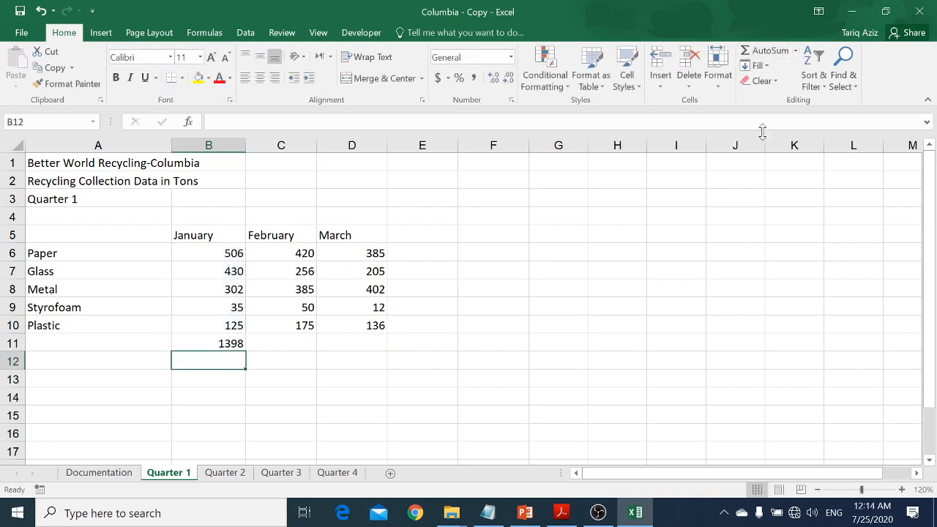
Step: Check the Quarter 2, Quarter 3 and Quarter 4 sheets, and clear the January total from B11 on Quarter 1
click(243, 473)
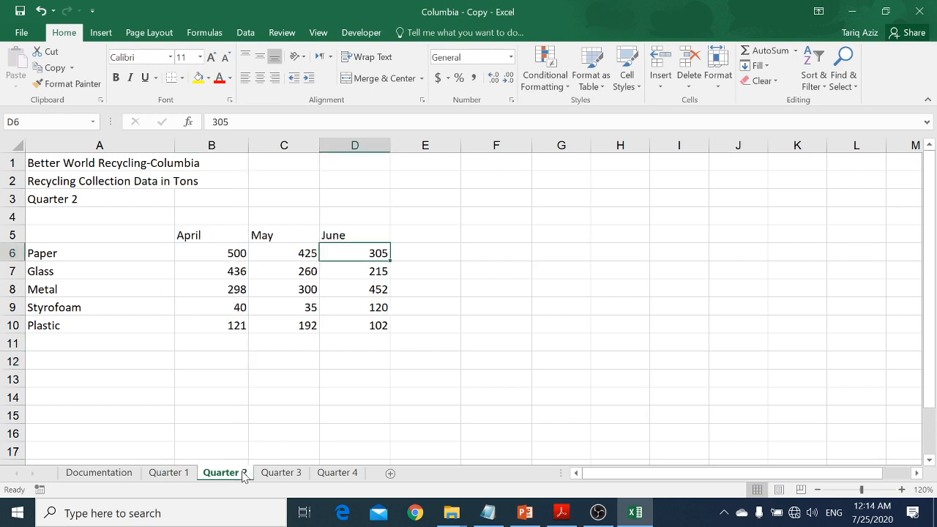
click(284, 475)
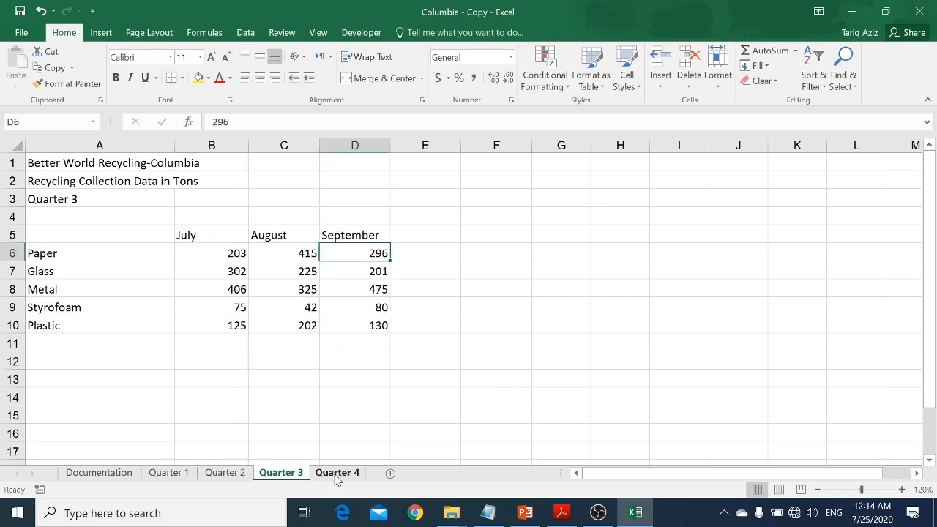
click(336, 473)
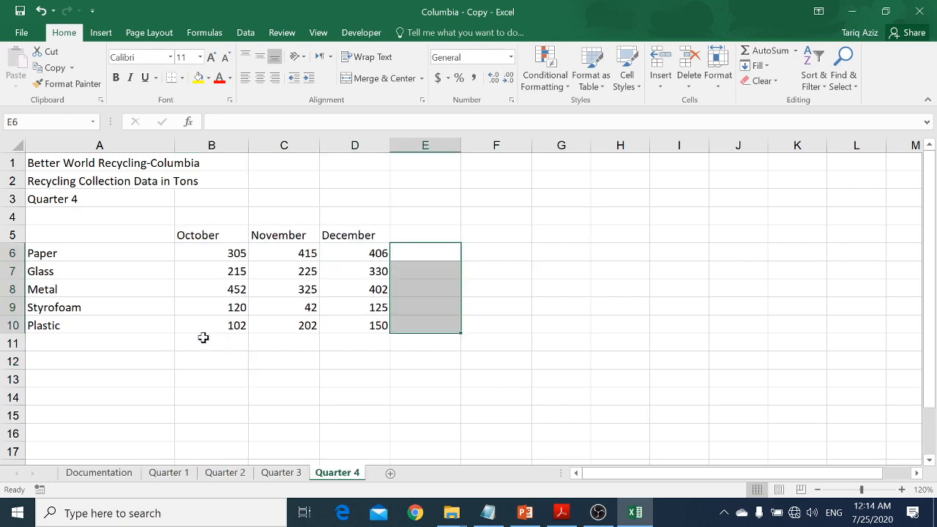
click(183, 474)
click(230, 340)
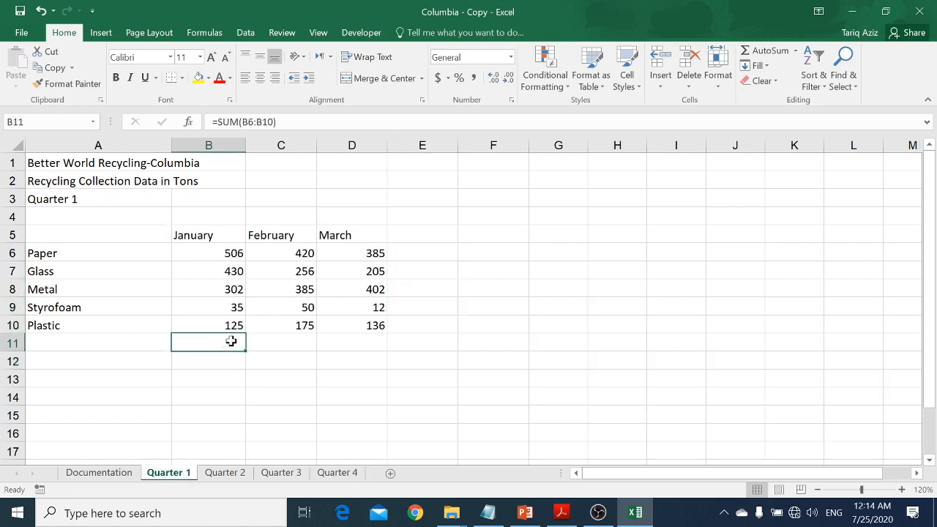
key(Delete)
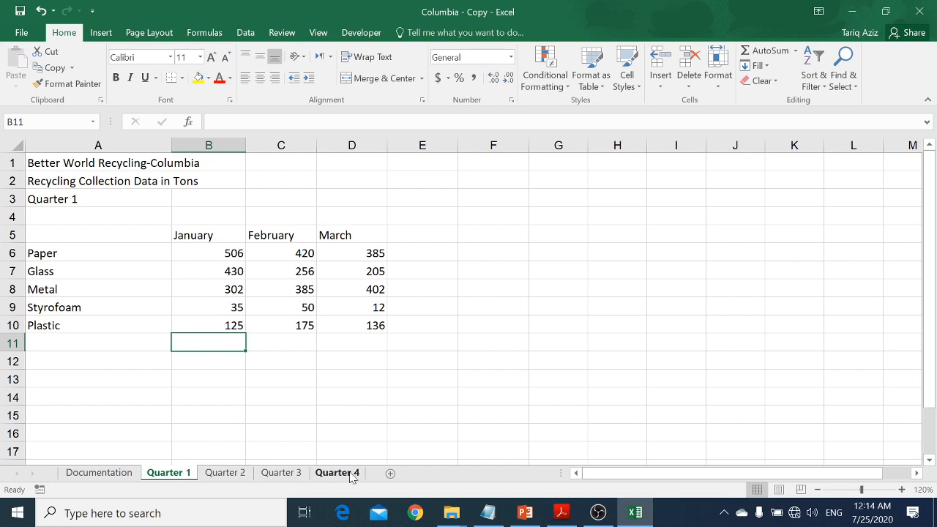
Step: Group the worksheets Quarter 1 through Quarter 4 for simultaneous editing
shift+click(293, 474)
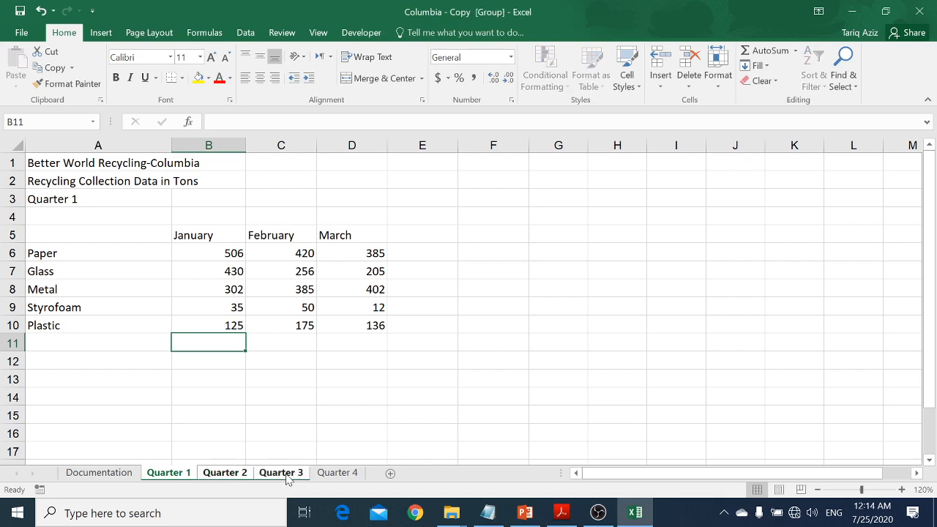
shift+click(355, 476)
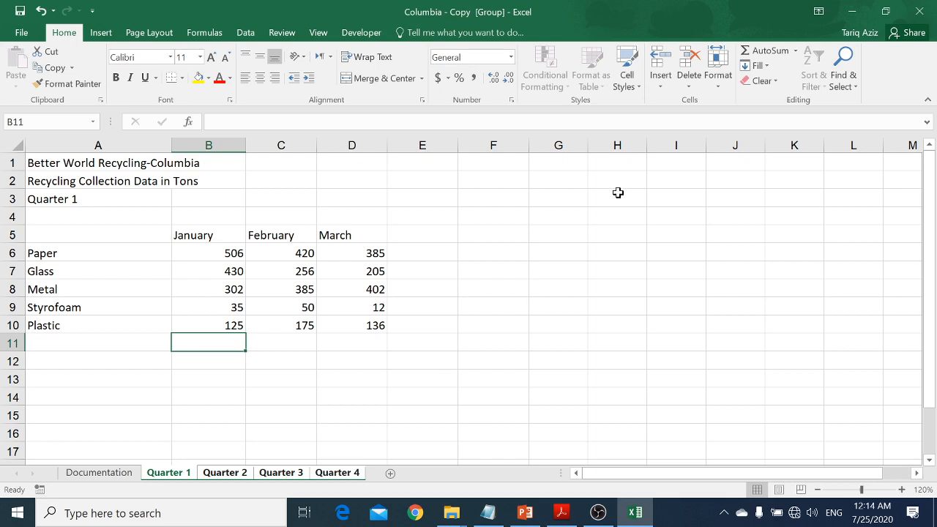
Step: Total B6:B10 in cell B11 with AutoSum and fill the formula across to D11
click(764, 53)
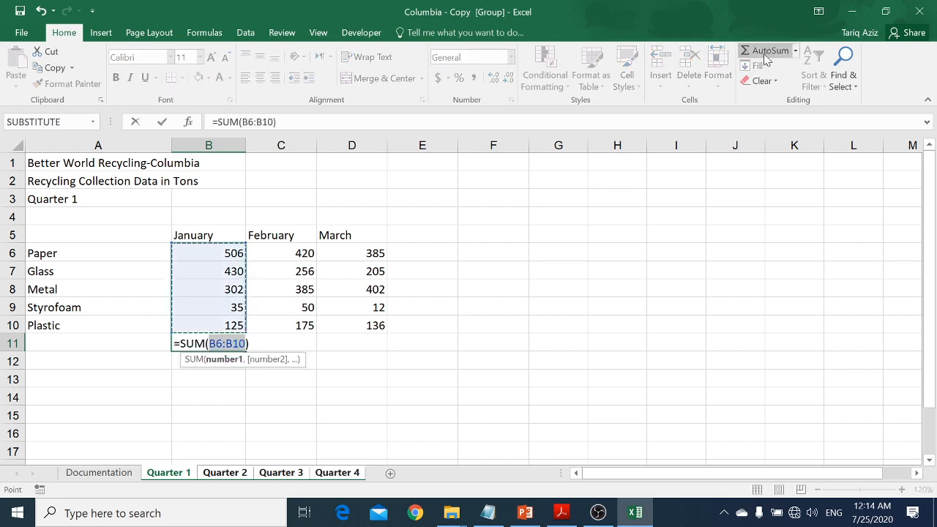
key(Return)
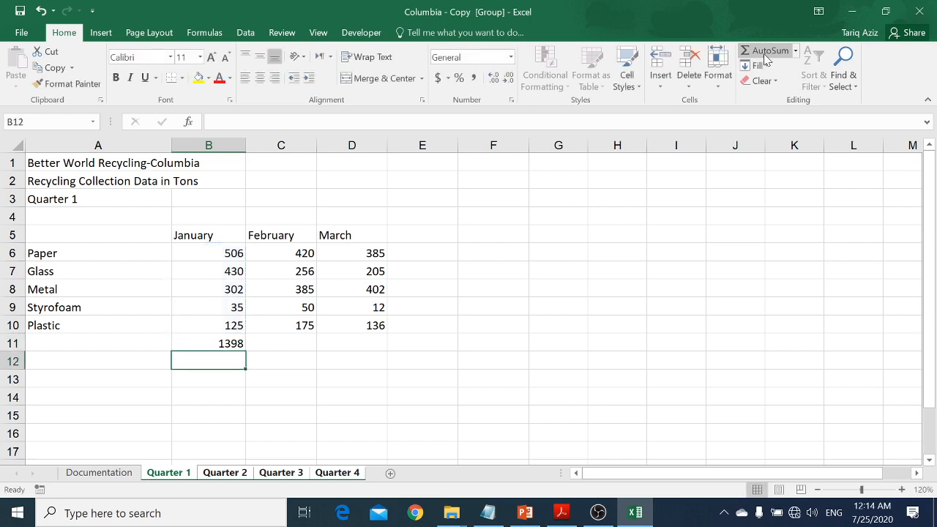
key(Up)
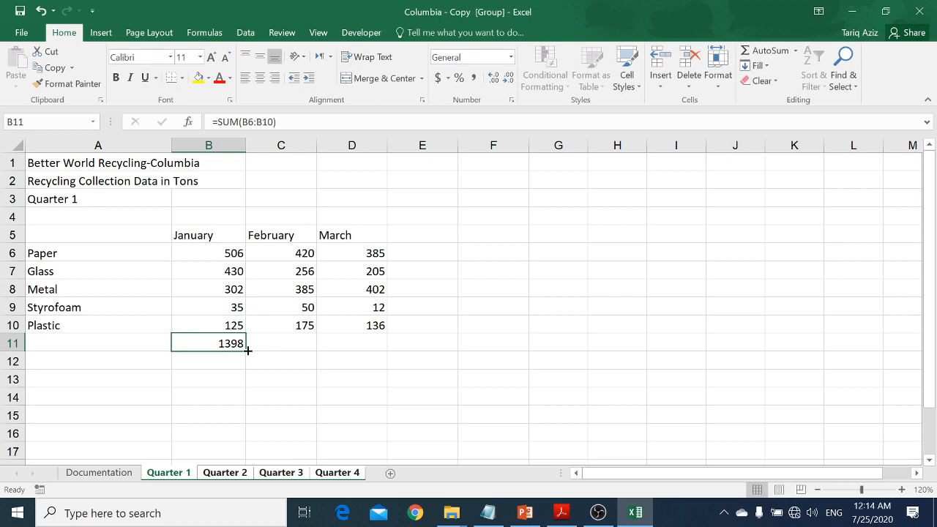
drag(248, 351, 387, 341)
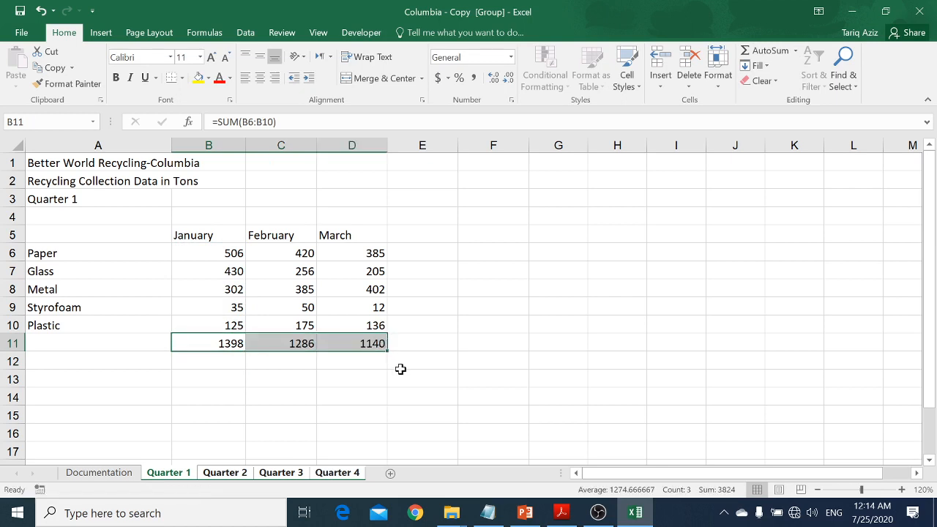
Step: Total B6:D6 in cell E6 with AutoSum and fill the formula down to E11, leaving E12 empty
click(414, 256)
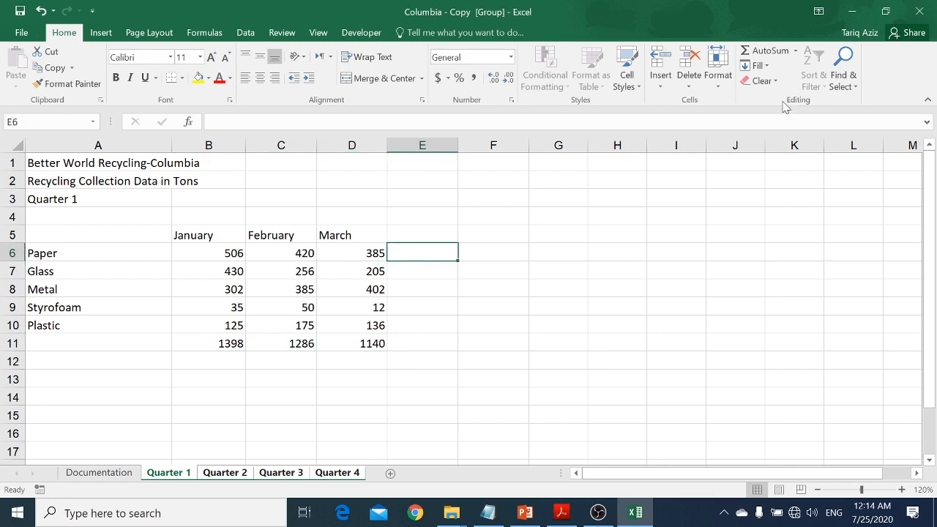
click(769, 51)
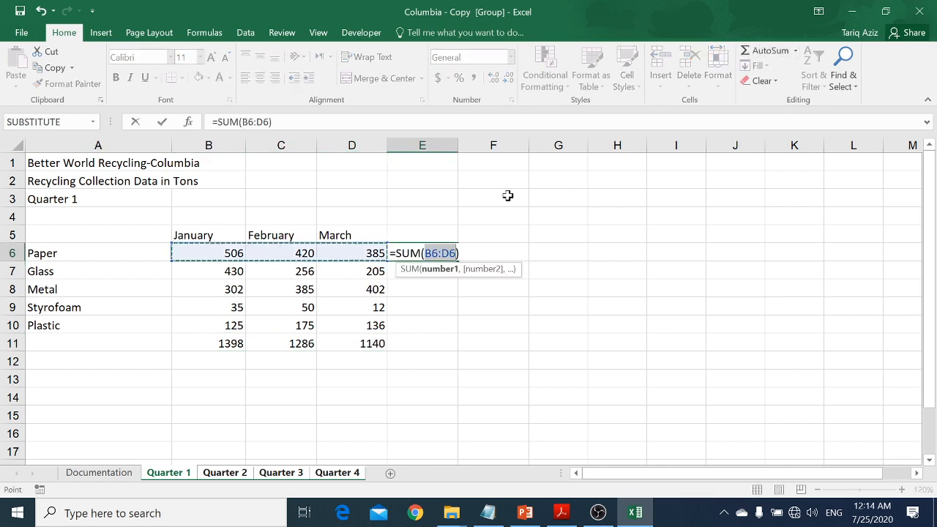
key(Return)
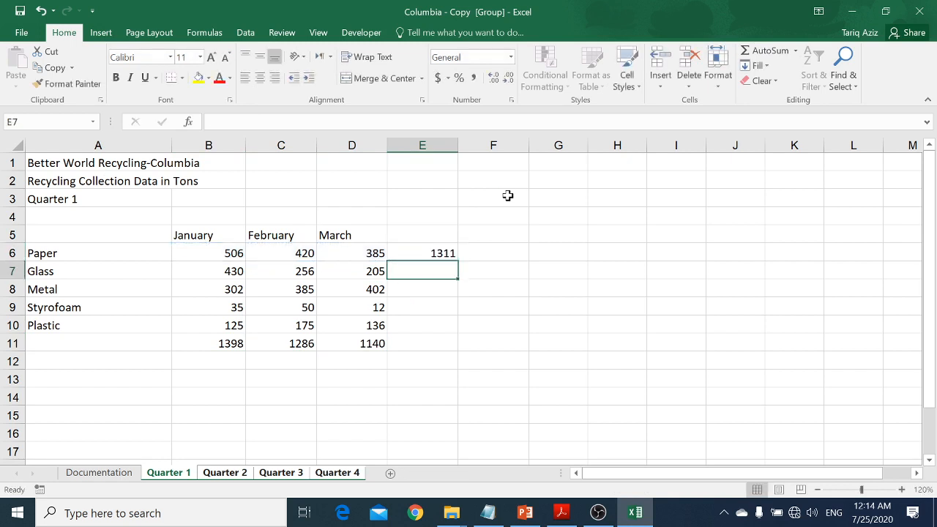
click(444, 251)
drag(458, 259, 439, 368)
click(440, 357)
key(Delete)
Step: Enter the heading Total in cell E5 above the row totals
key(Up)
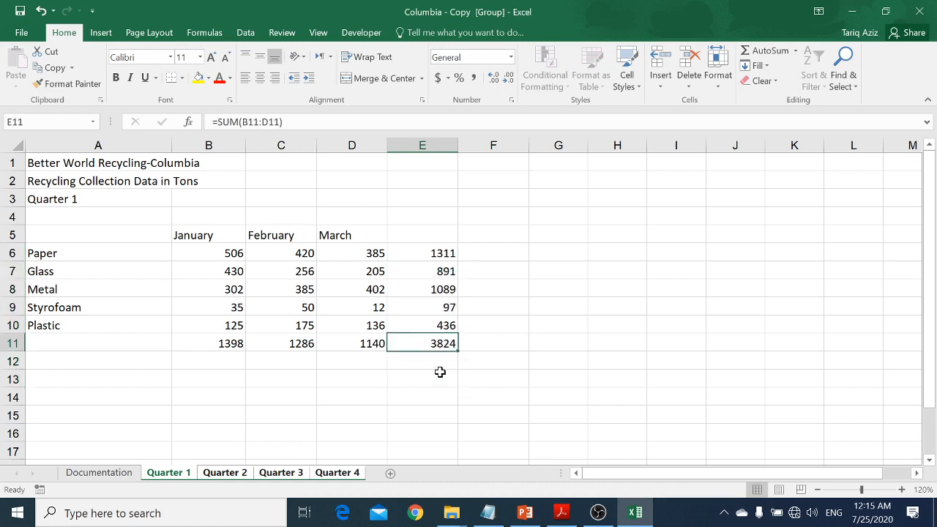
key(Up)
key(Up)
key(Up)
key(Up)
key(Up)
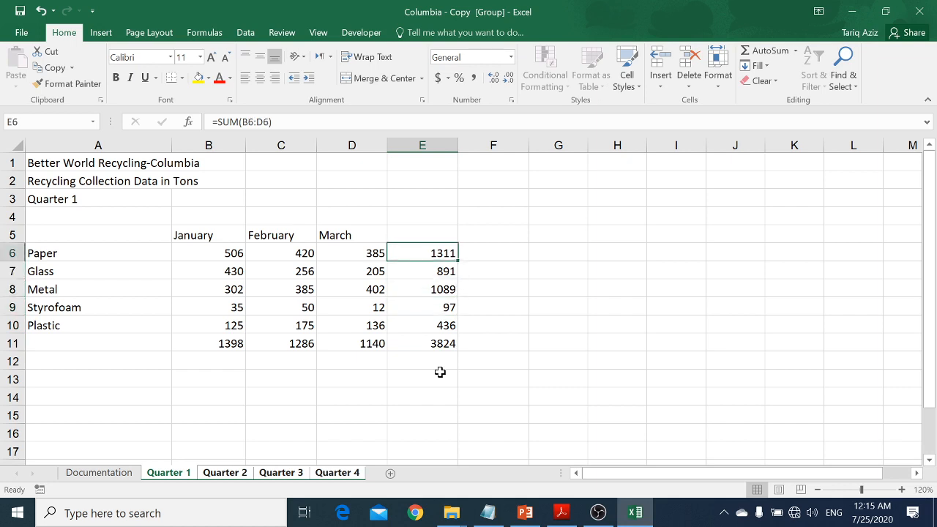
key(Up)
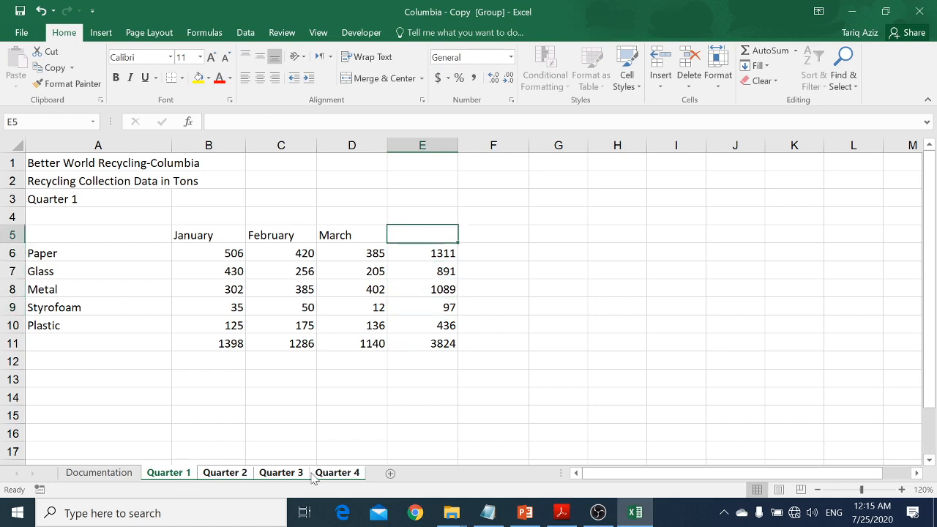
text(Total)
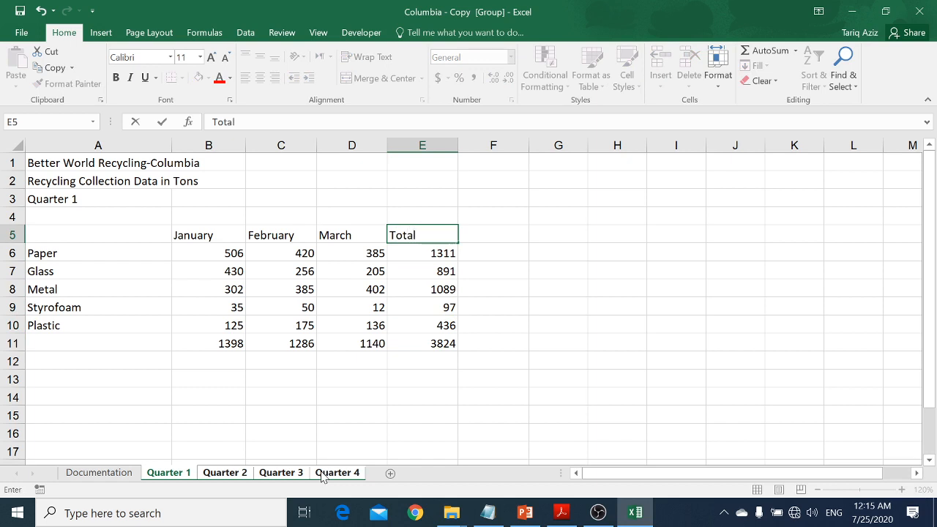
key(Return)
Step: Make the month and Total headings in B5:E5 bold
key(Up)
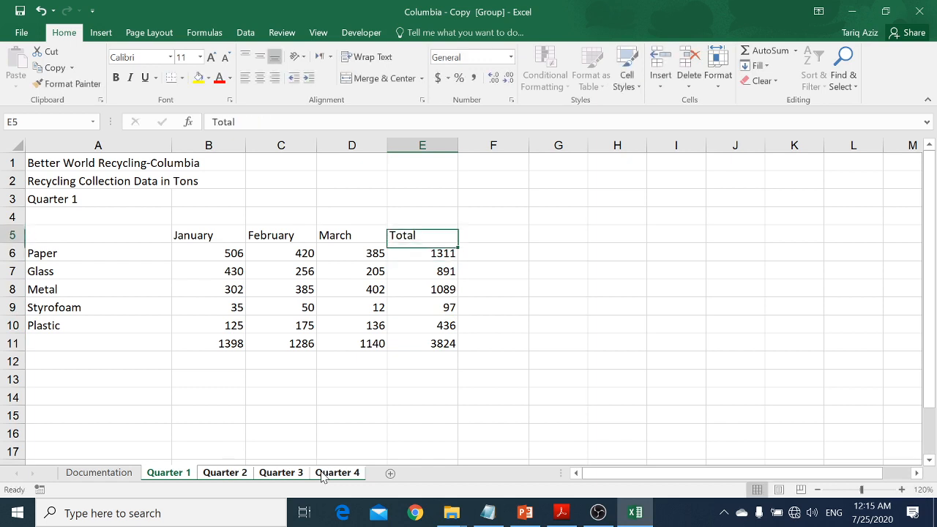
key(shift+Left)
key(shift+Left)
key(shift+Left)
key(ctrl+b)
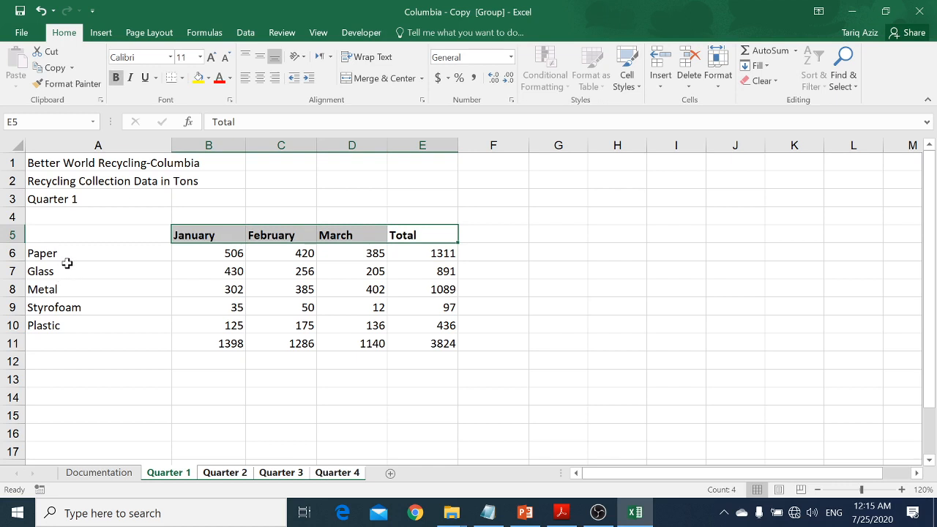
Step: Make the material labels in A6:A10 and the subtitle in A2 bold
drag(67, 254, 67, 326)
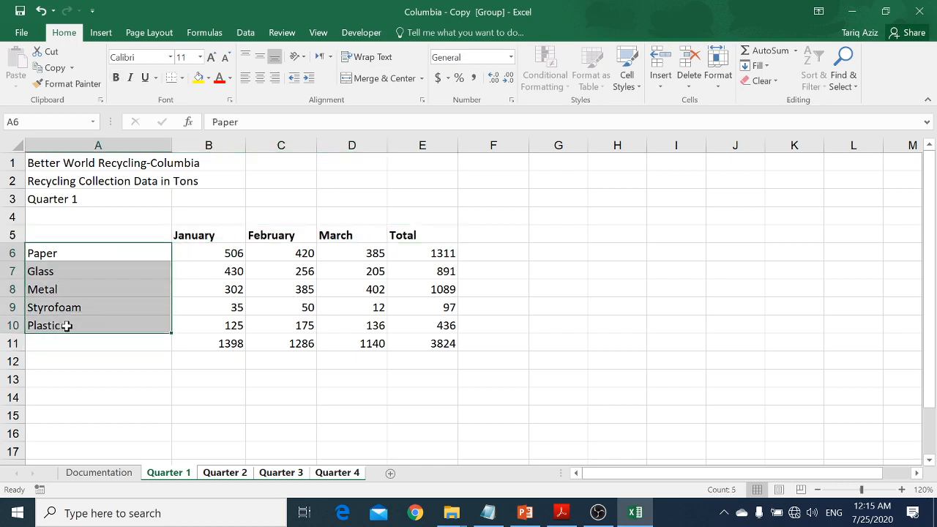
key(ctrl+b)
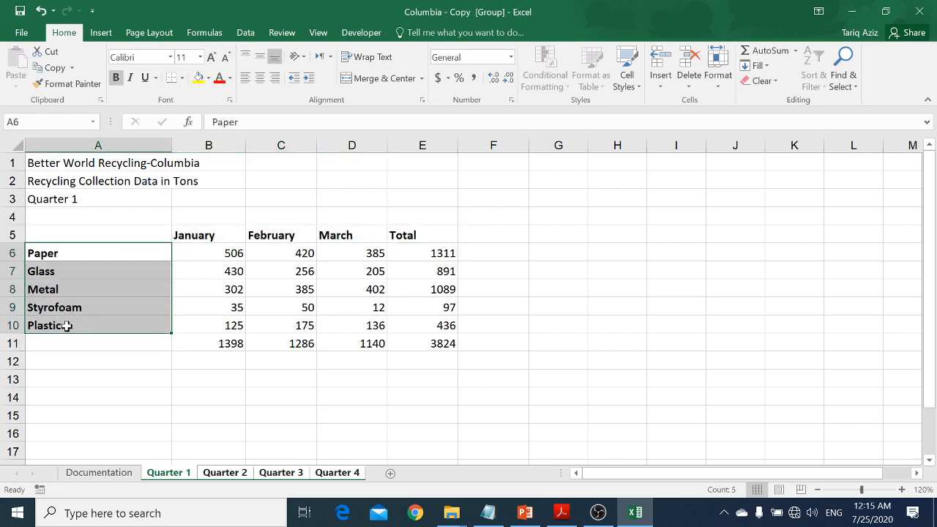
click(49, 180)
key(ctrl+b)
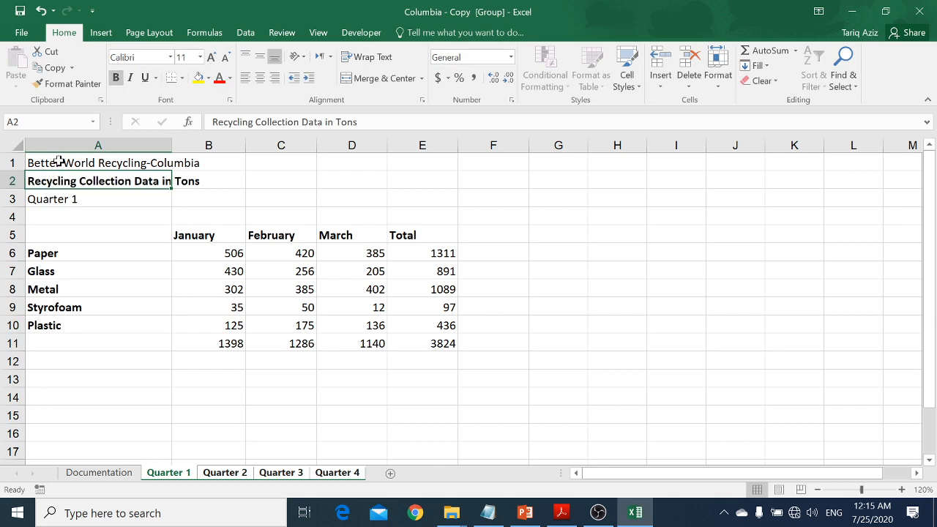
Step: Set the horizontal alignment of the title across A1:F1 to Center Across Selection
click(58, 161)
key(shift+Right)
key(shift+Right)
key(shift+Right)
key(shift+Right)
key(shift+Right)
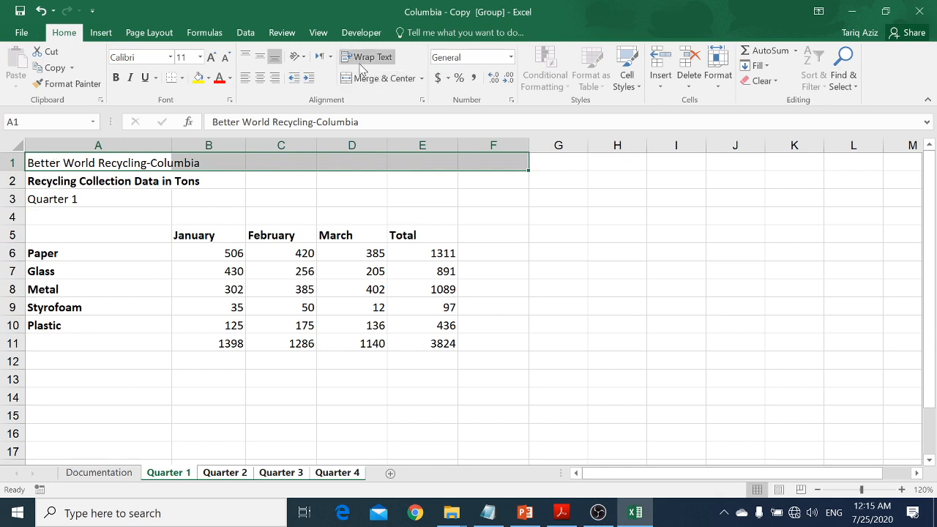
click(422, 101)
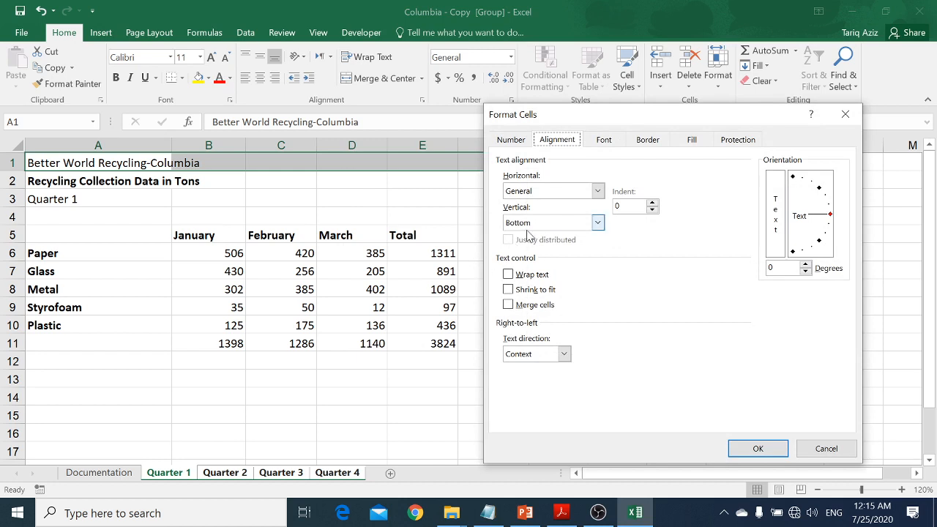
click(537, 191)
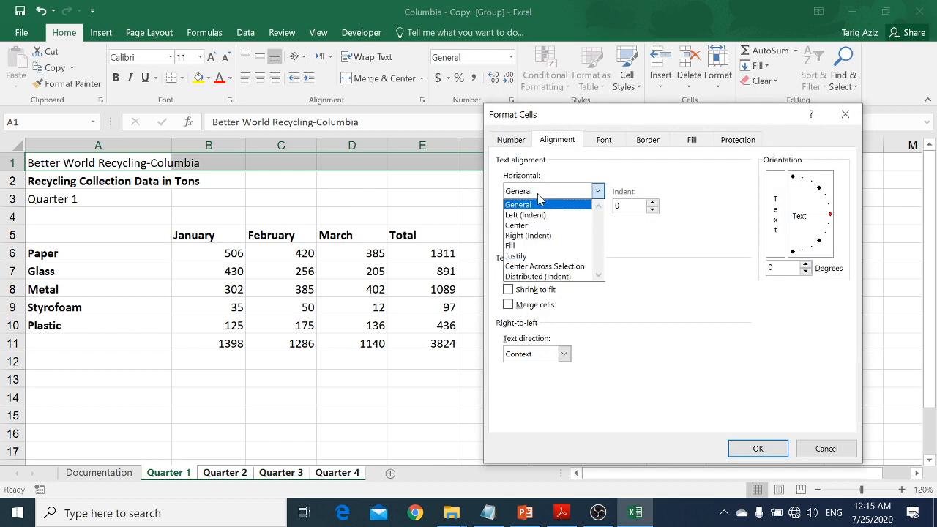
click(536, 269)
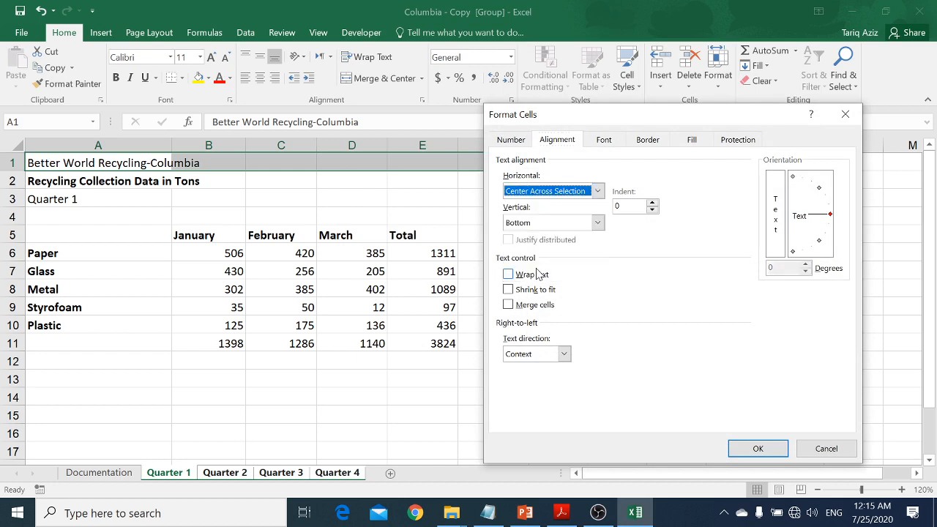
click(756, 446)
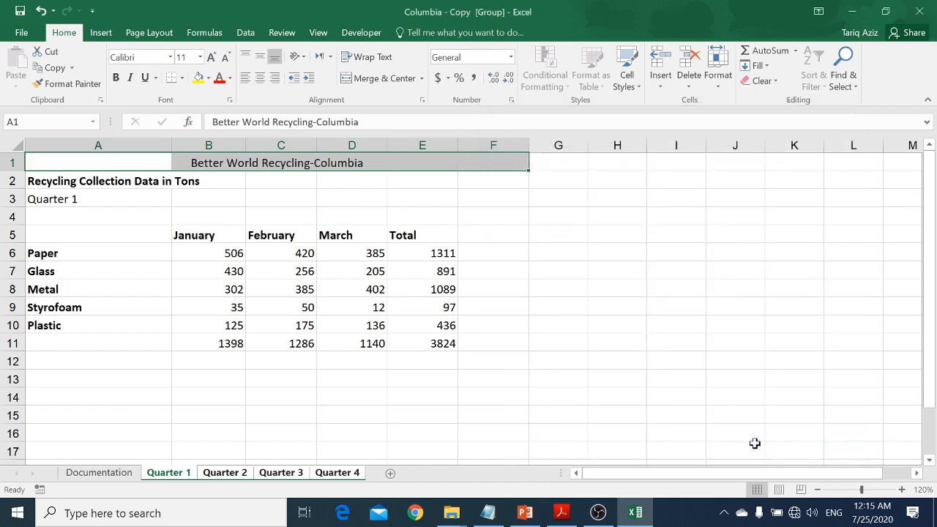
Step: Ungroup the quarterly worksheets by switching to the Documentation sheet outside the group
click(450, 419)
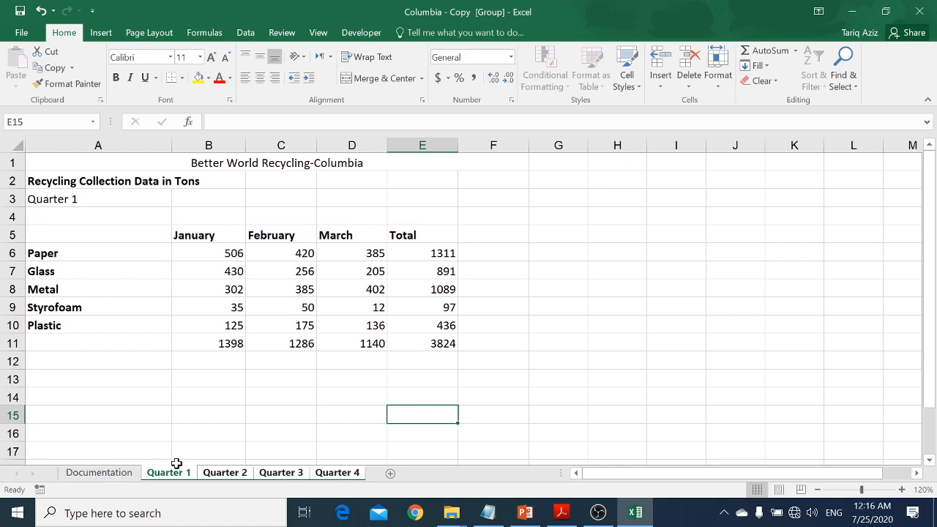
right_click(237, 476)
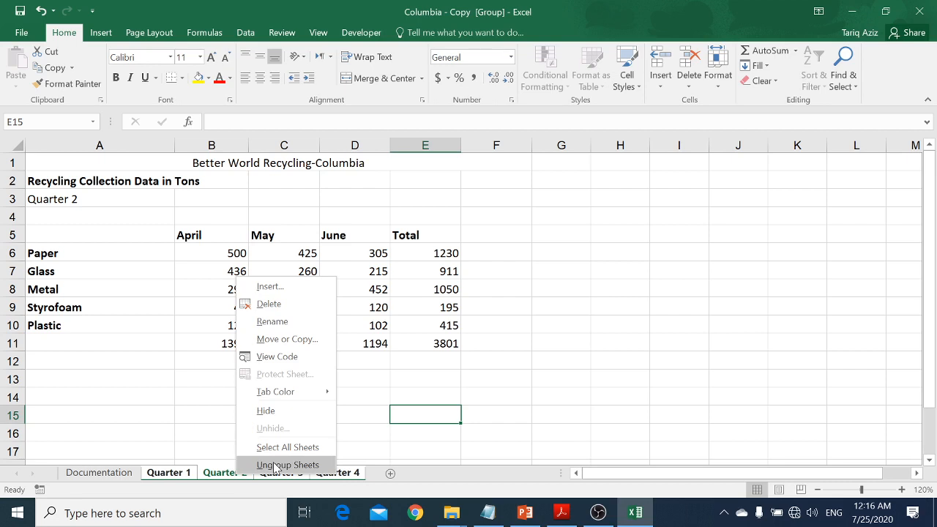
click(116, 474)
click(116, 474)
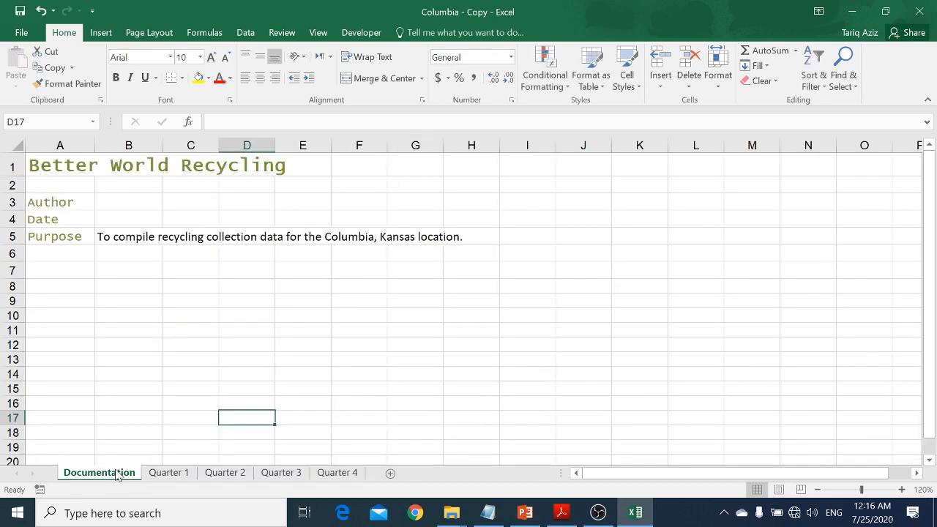
Step: Check the Quarter 1 and Quarter 2 sheets, stepping through Quarter 2's row totals and column totals
click(164, 474)
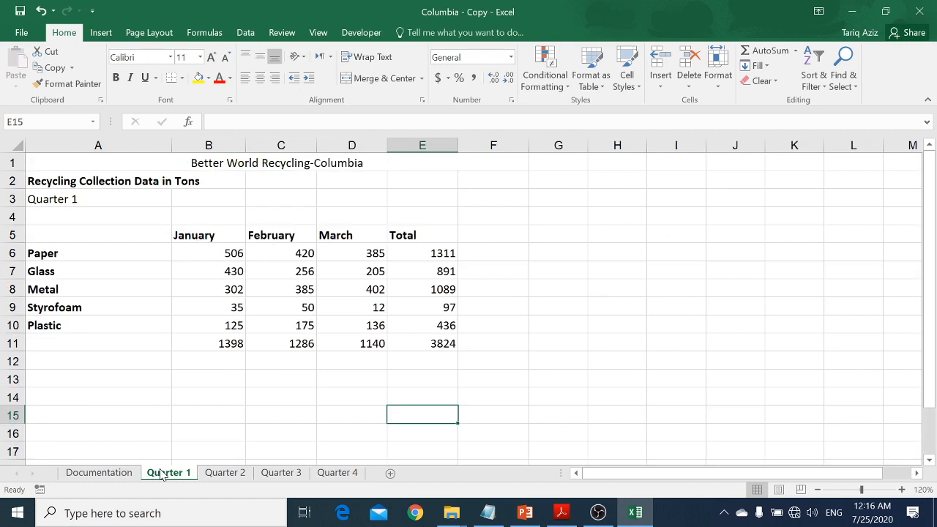
click(227, 472)
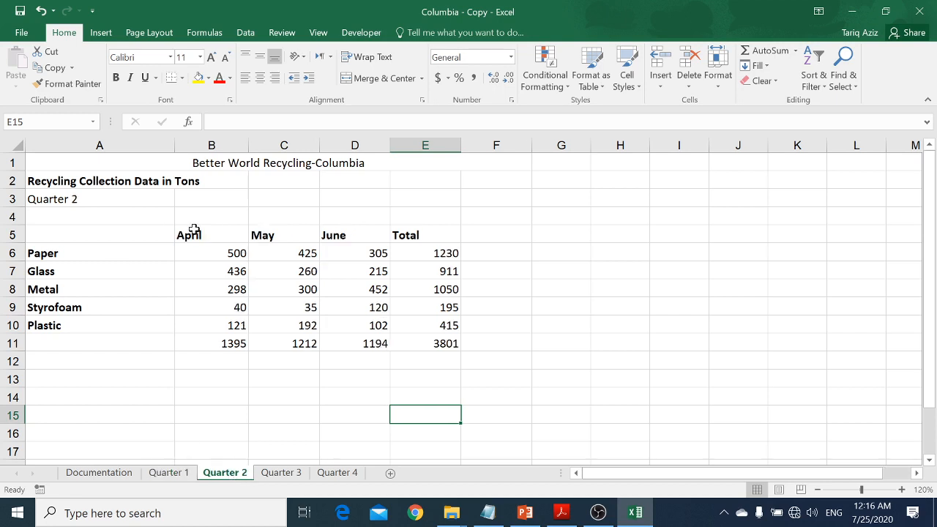
click(453, 258)
key(Down)
key(Down)
key(Down)
key(Down)
key(Down)
key(Left)
key(Left)
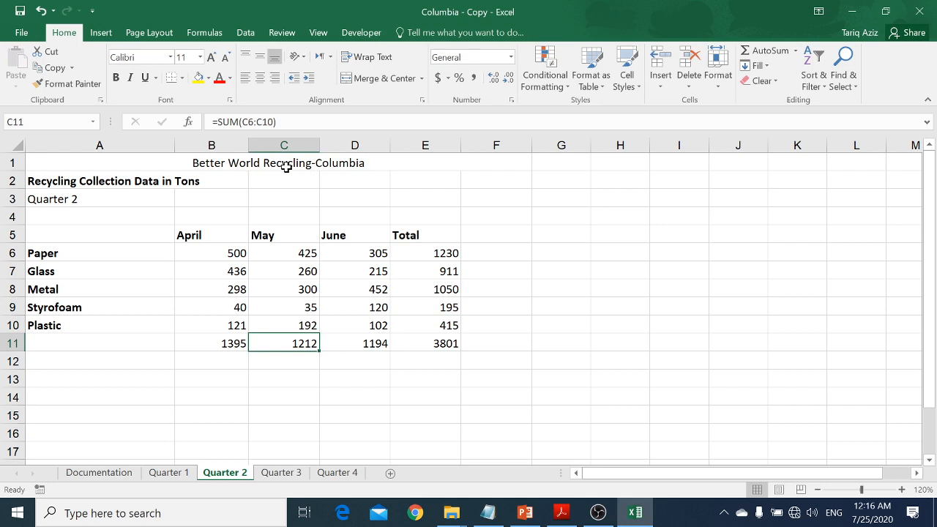
Step: Review the Quarter 3 and Quarter 4 sheets, and examine the headings and row totals on Quarter 1
key(ctrl+Page_Down)
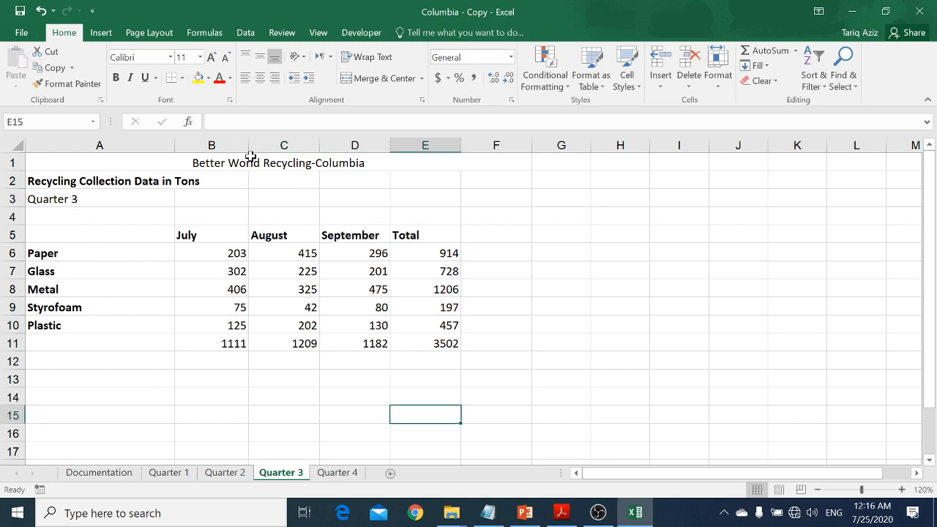
key(ctrl+Page_Down)
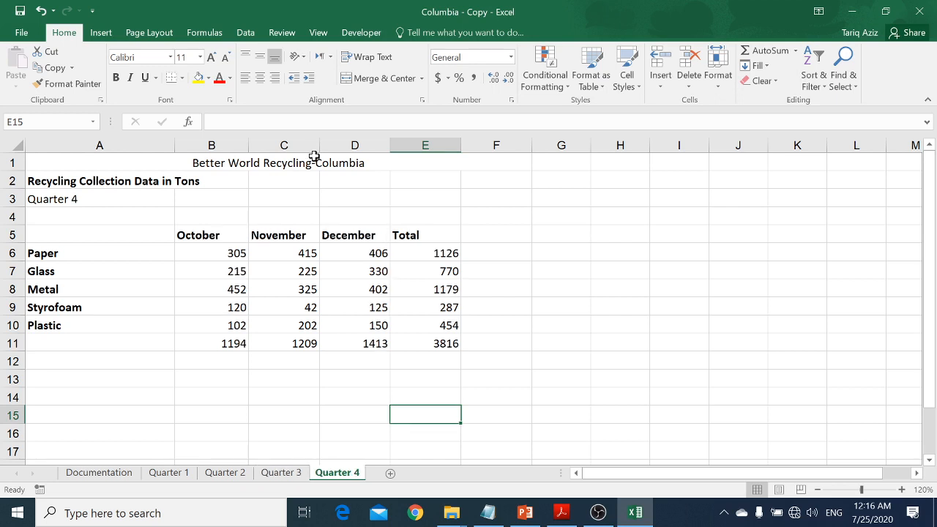
key(ctrl+Page_Up)
key(ctrl+Page_Up)
key(ctrl+Page_Up)
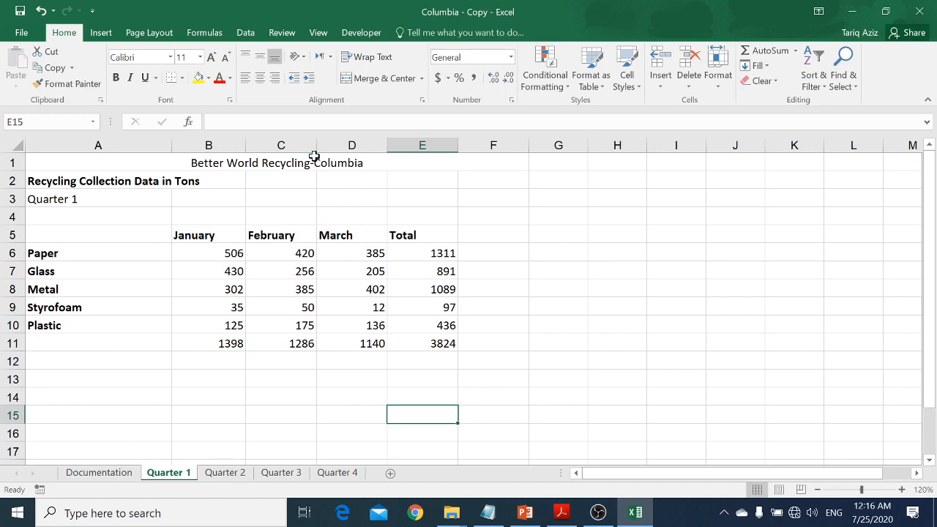
click(425, 233)
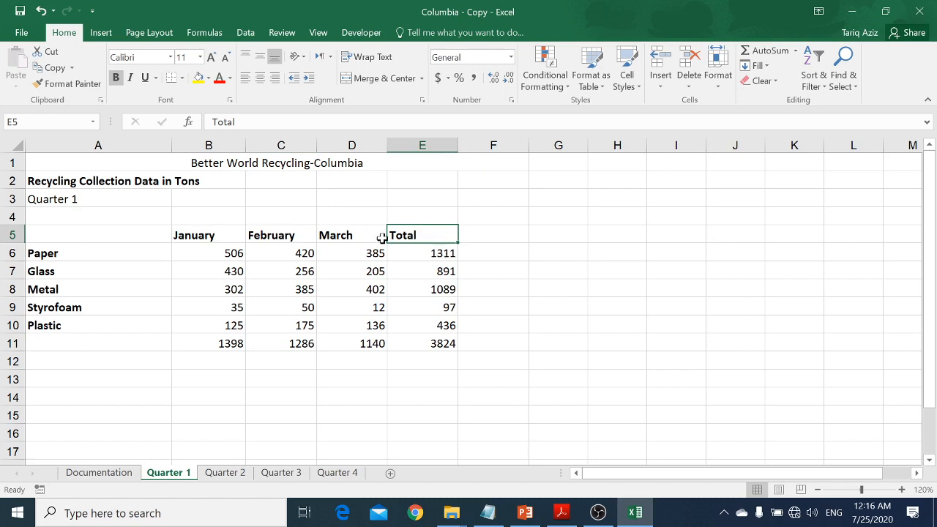
drag(369, 234, 213, 234)
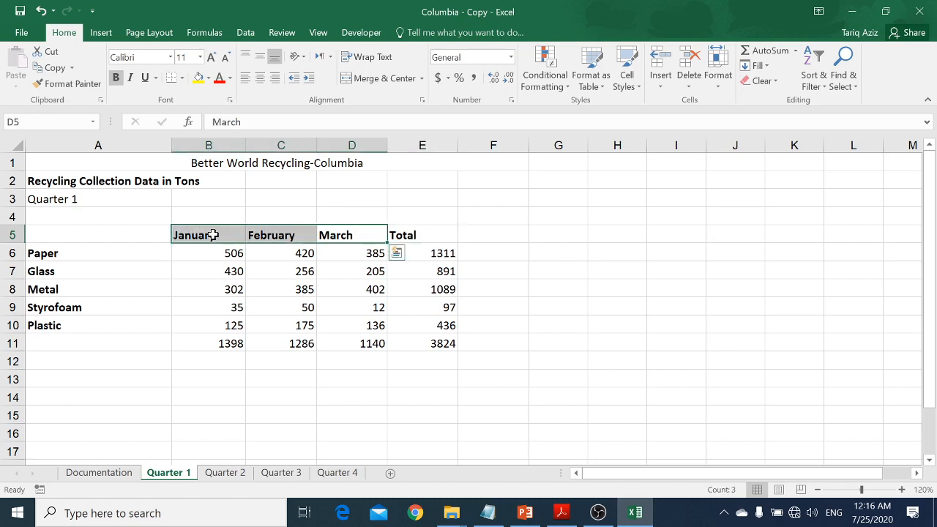
click(432, 265)
key(Down)
key(Down)
key(Down)
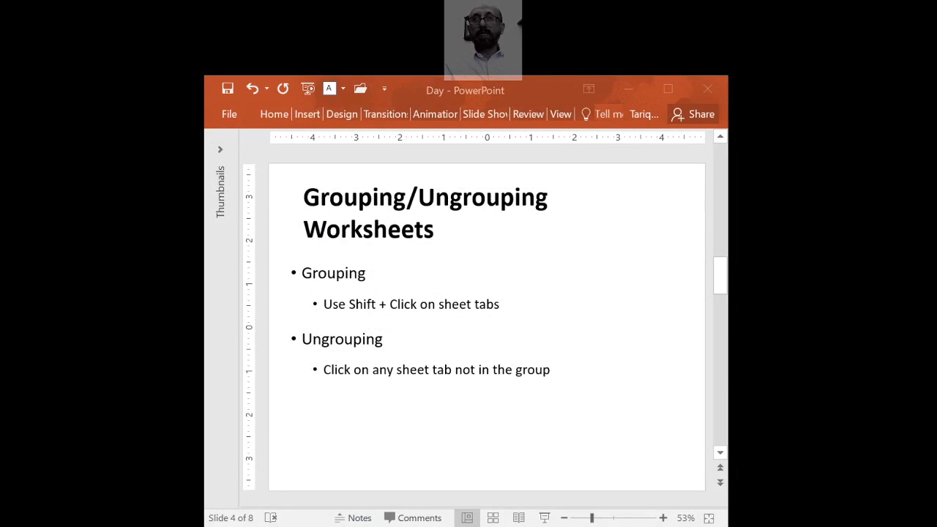
key(Page_Down)
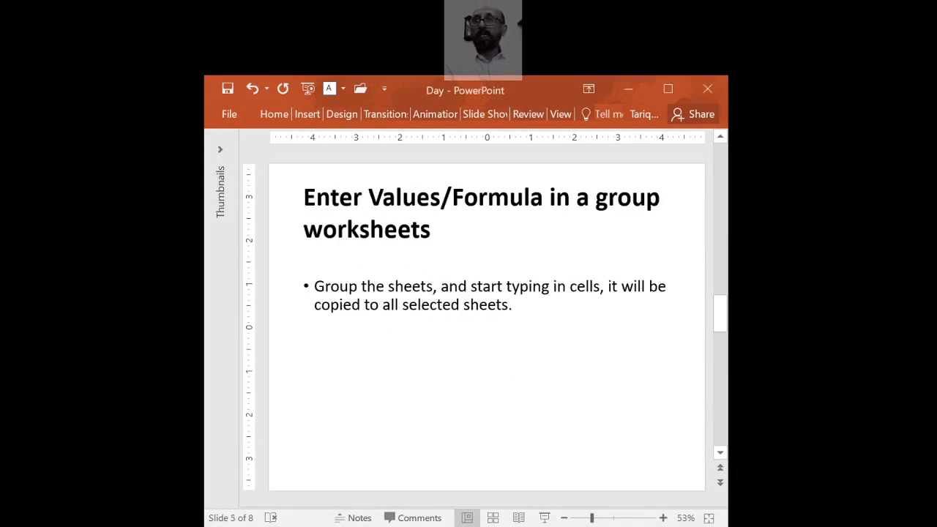
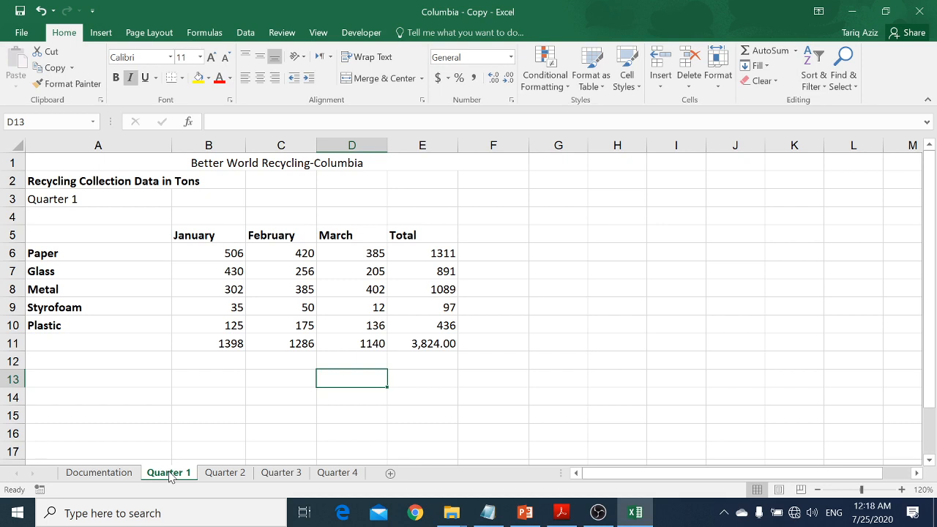
Step: Create a copy of the Quarter 1 sheet before Documentation with the Move or Copy command
right_click(169, 474)
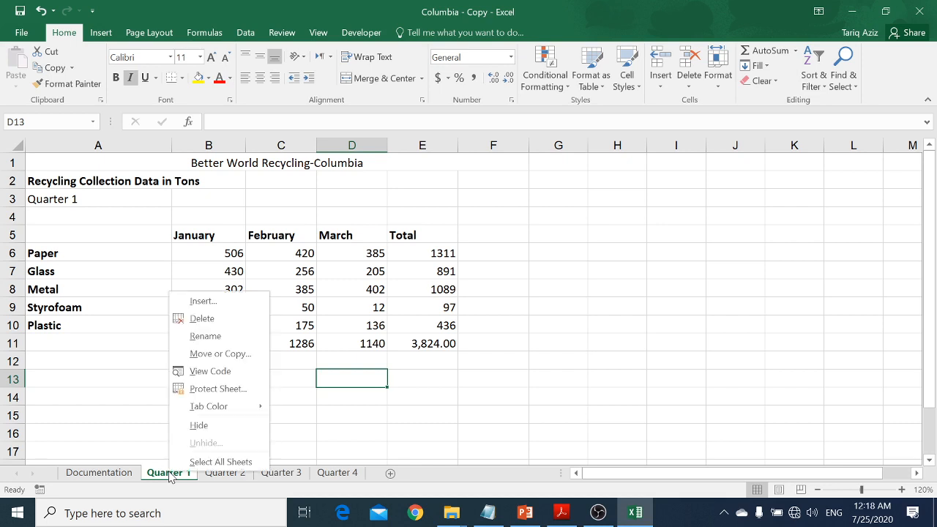
click(237, 356)
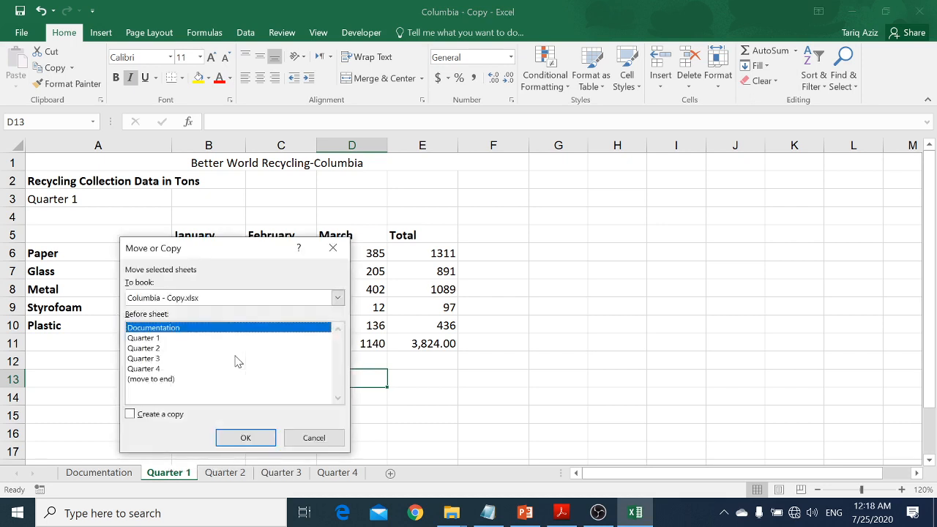
click(163, 416)
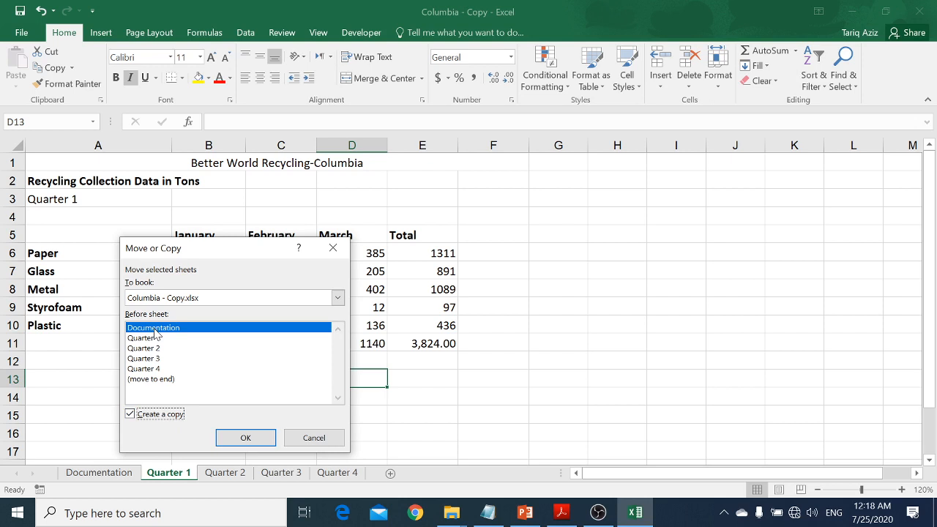
click(244, 438)
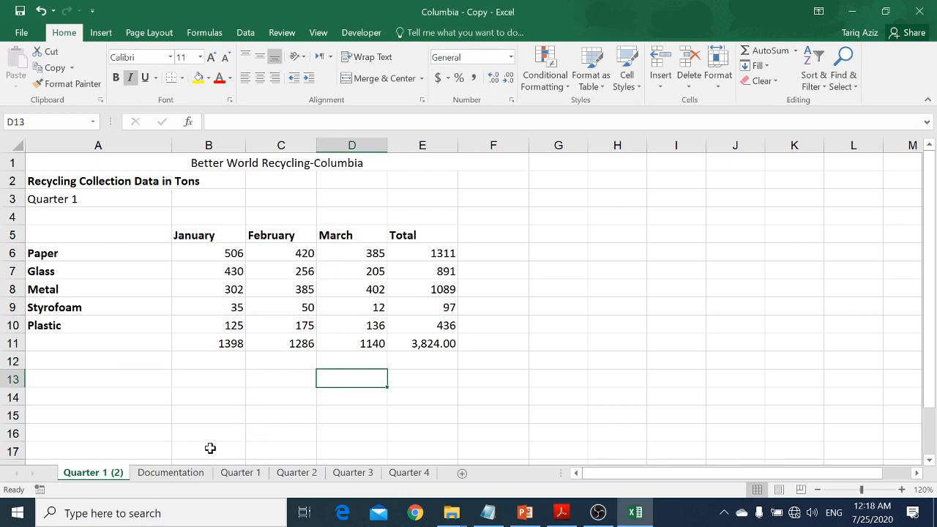
Step: Delete the copied sheet Quarter 1 (2) from the workbook
right_click(98, 475)
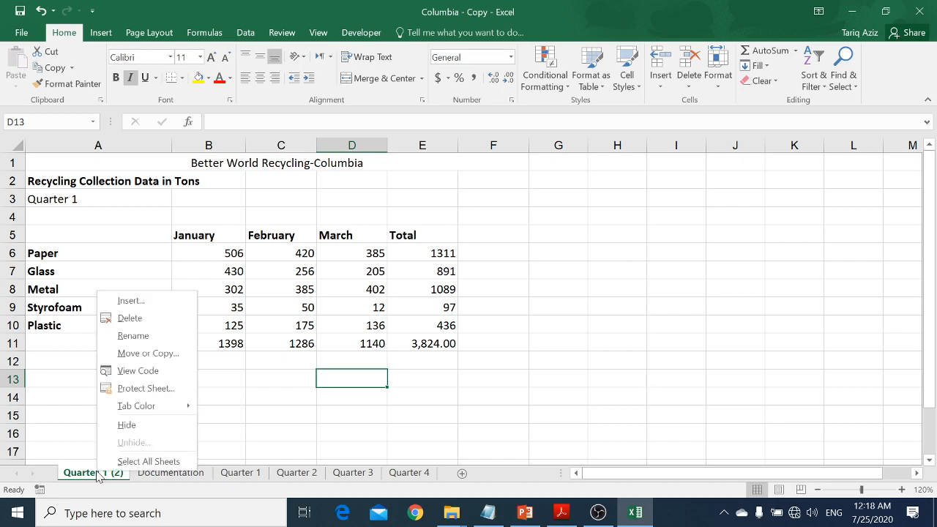
click(129, 318)
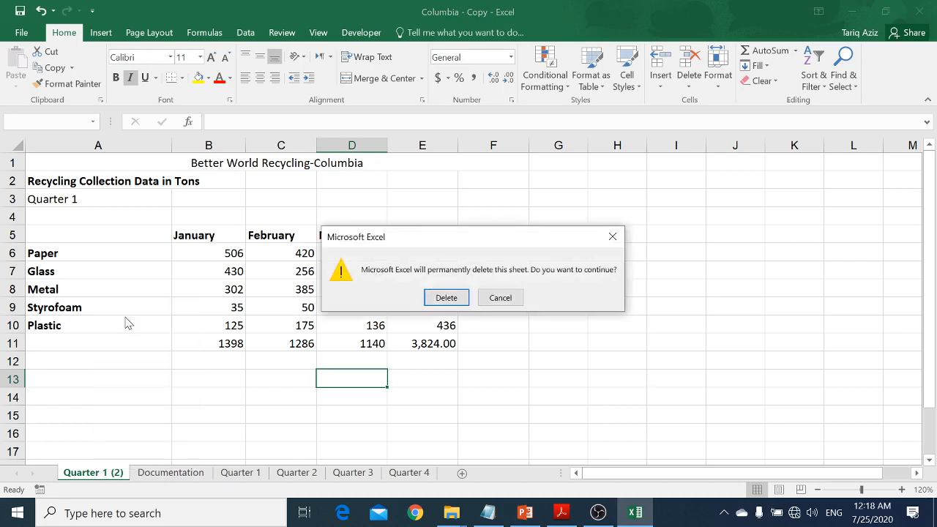
click(444, 294)
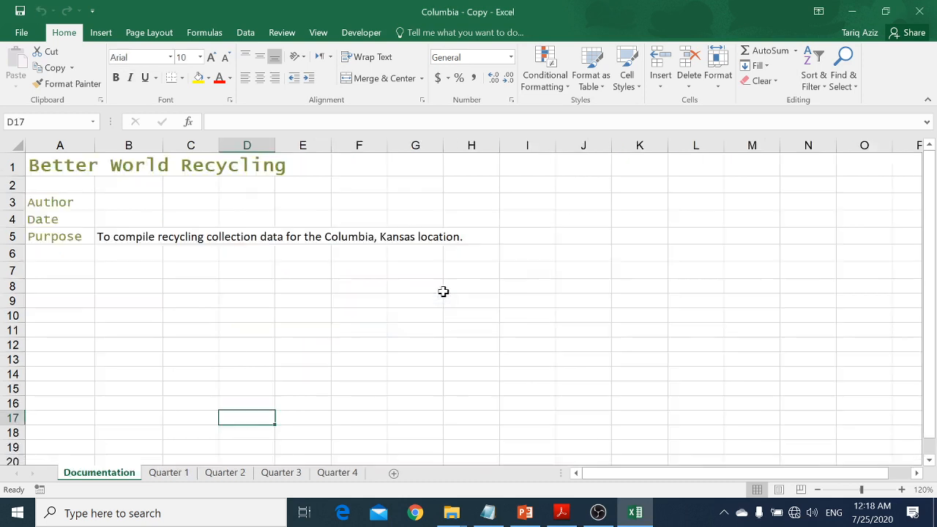
Step: Duplicate the Quarter 1 sheet, placing the copy ahead of Documentation, and compare it with the original
click(170, 473)
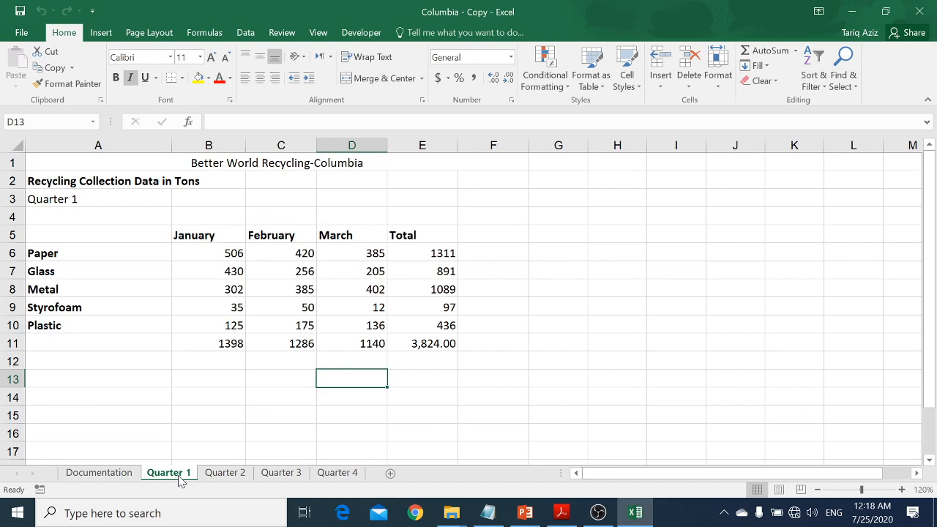
drag(180, 480, 78, 459)
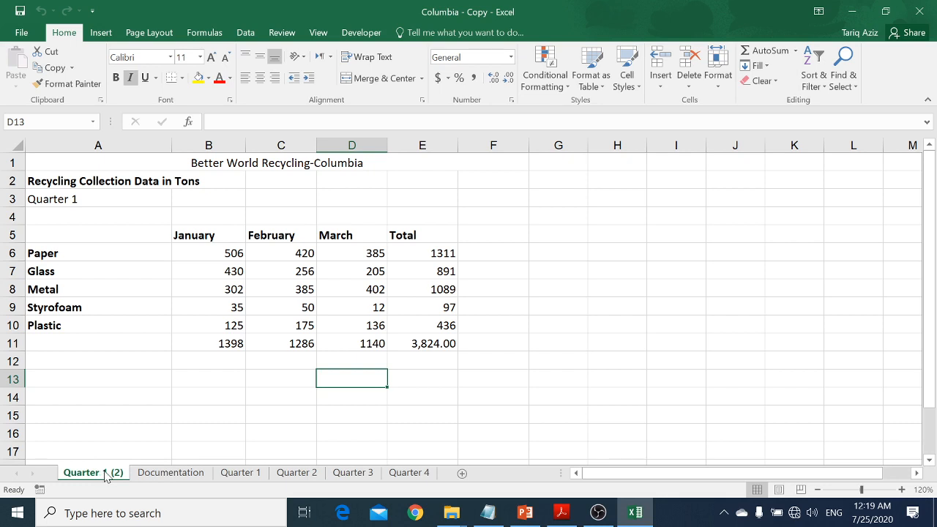
key(Up)
key(Up)
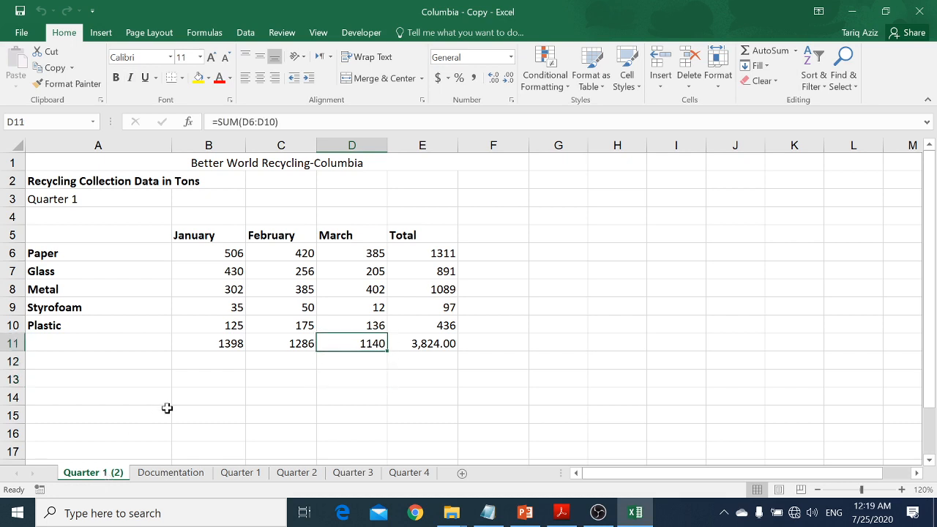
click(248, 474)
click(110, 475)
click(192, 235)
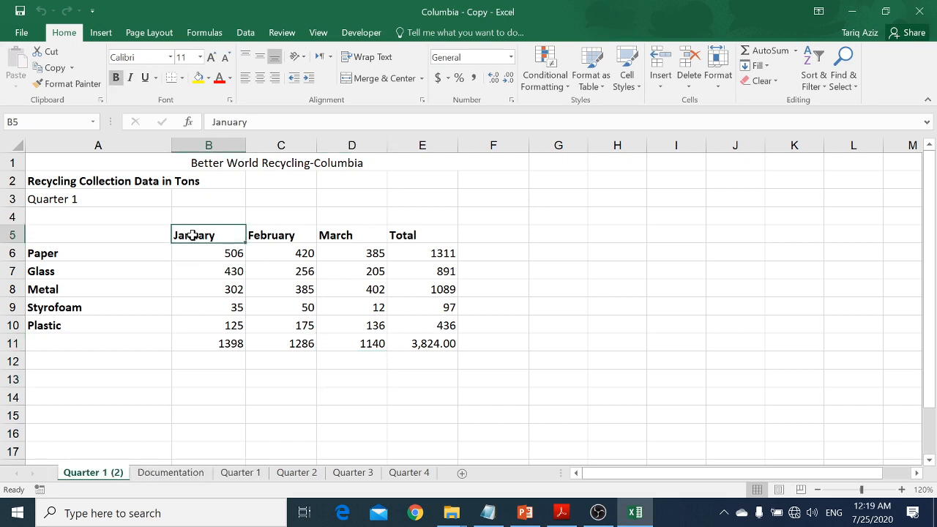
Step: Replace the quarter label in A3 of the copied sheet with Summary
click(92, 201)
text(Sumary)
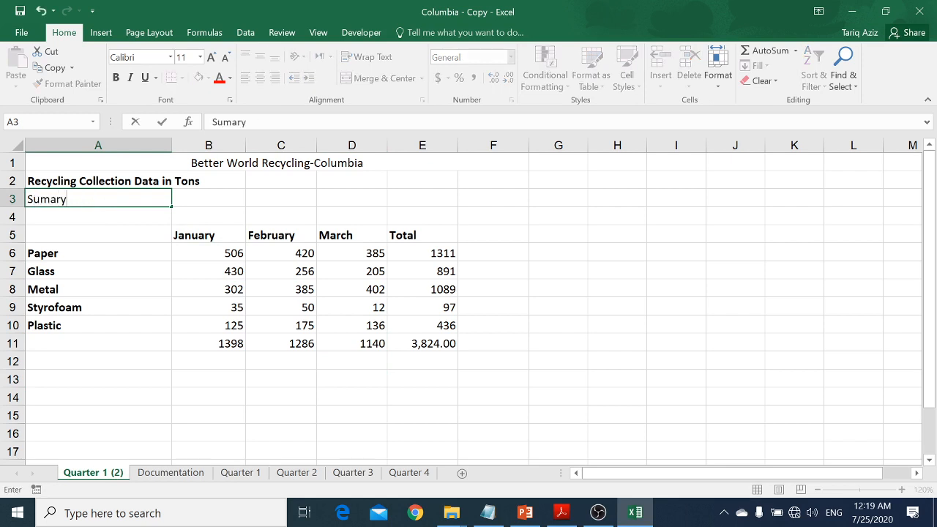
key(ctrl+Return)
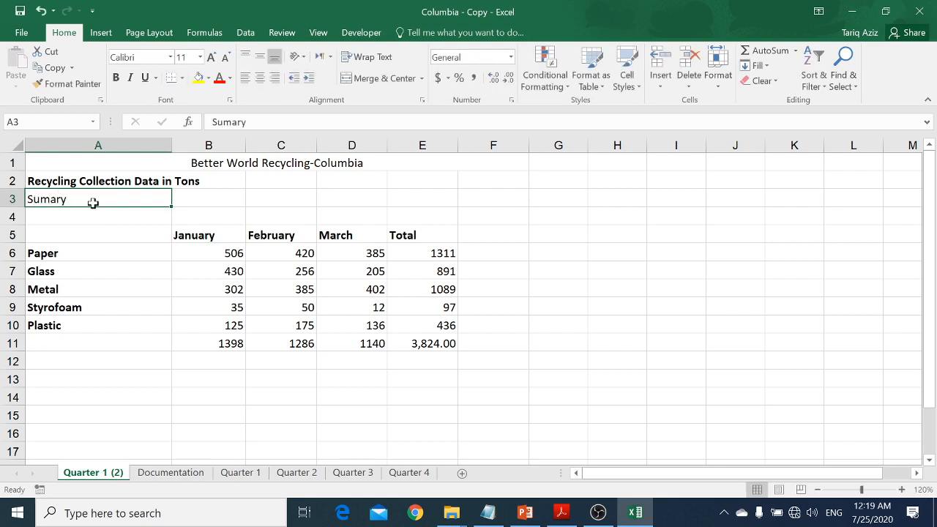
double_click(92, 203)
key(Left)
key(Left)
key(Left)
text(m)
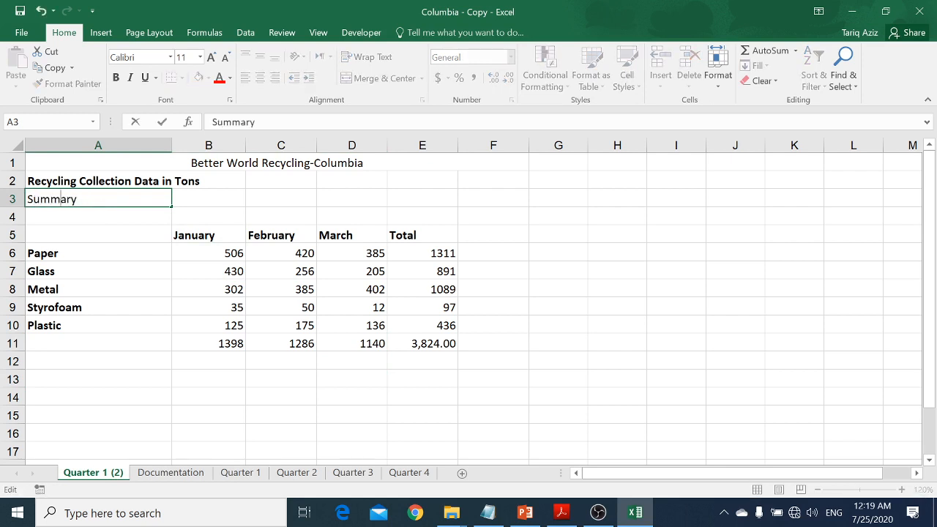
key(ctrl+Return)
Step: Change the headings in B5:E5 to QTR1, QTR2, QTR3 and QTR4, and enter Total in F5
key(Down)
key(Down)
key(Right)
text(Q)
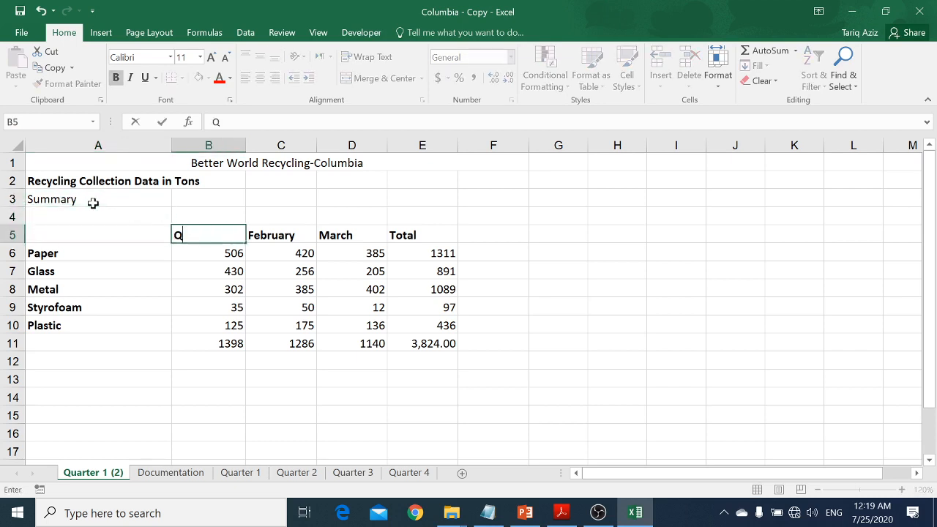
text(TR1)
key(Right)
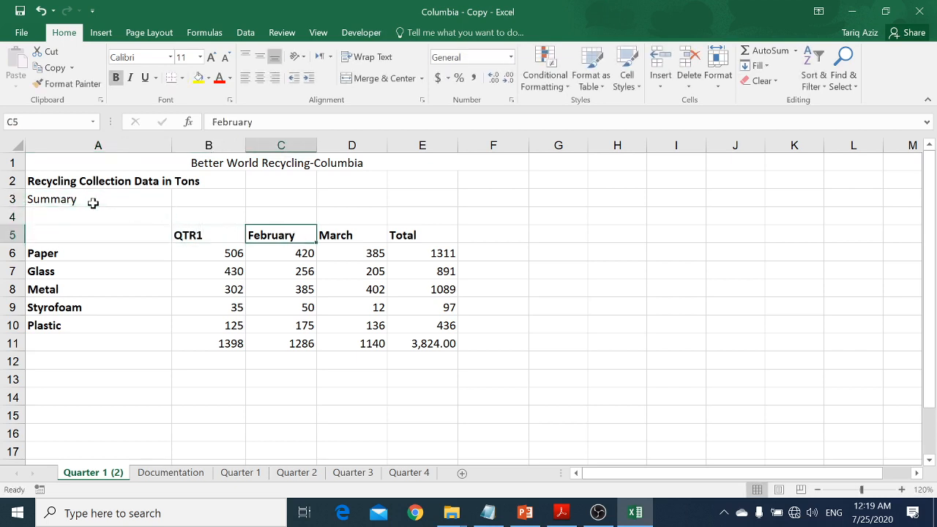
text(QTR2)
key(Right)
text(Q)
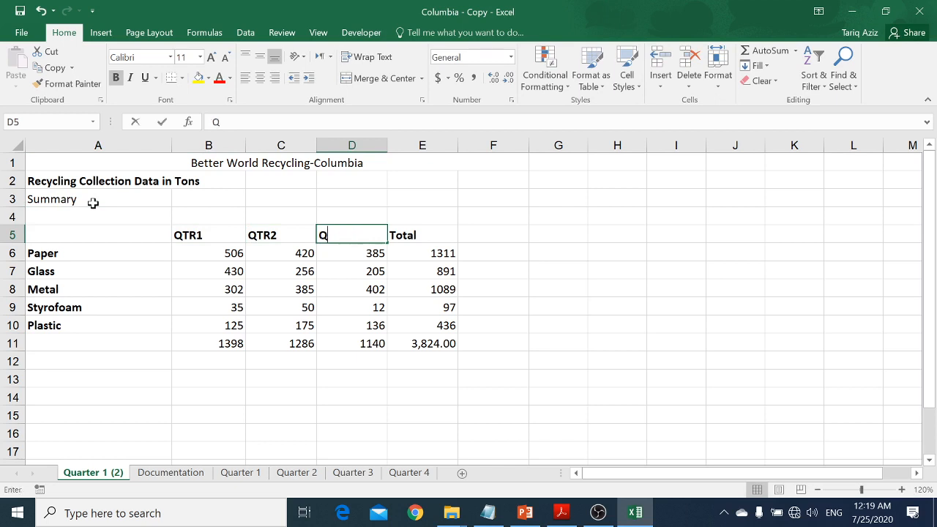
text(TR3)
key(Right)
text(QTR4)
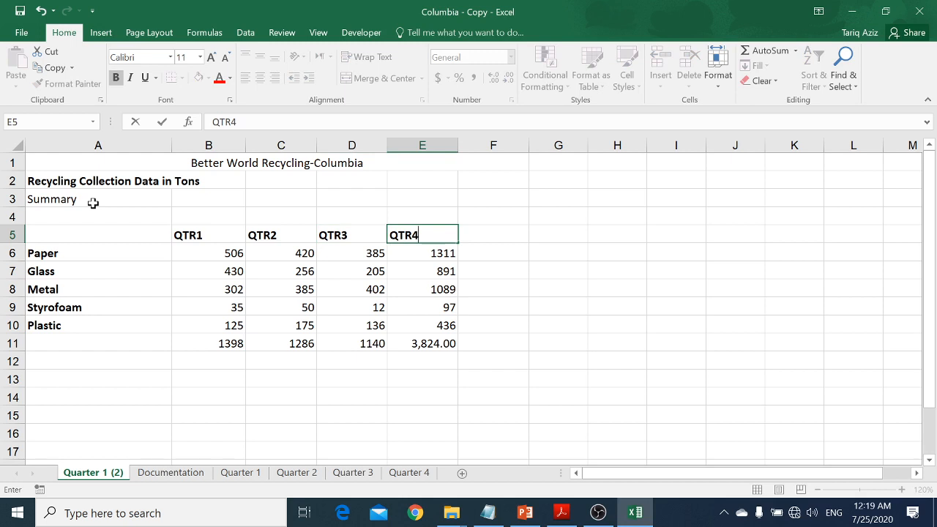
key(Right)
text(Total)
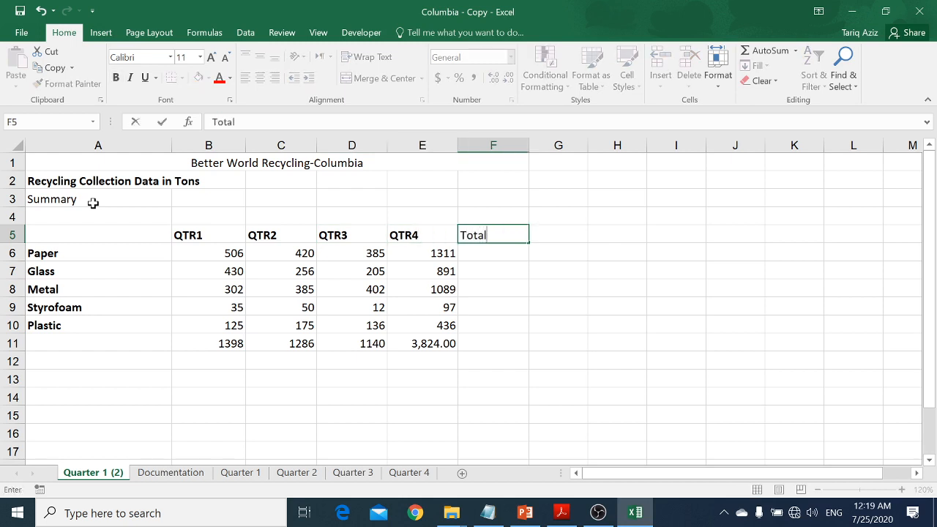
key(Return)
Step: Clear the copied figures and totals from B6:E11 and save the workbook
key(Left)
key(Left)
key(Left)
key(Left)
key(ctrl+shift+Right)
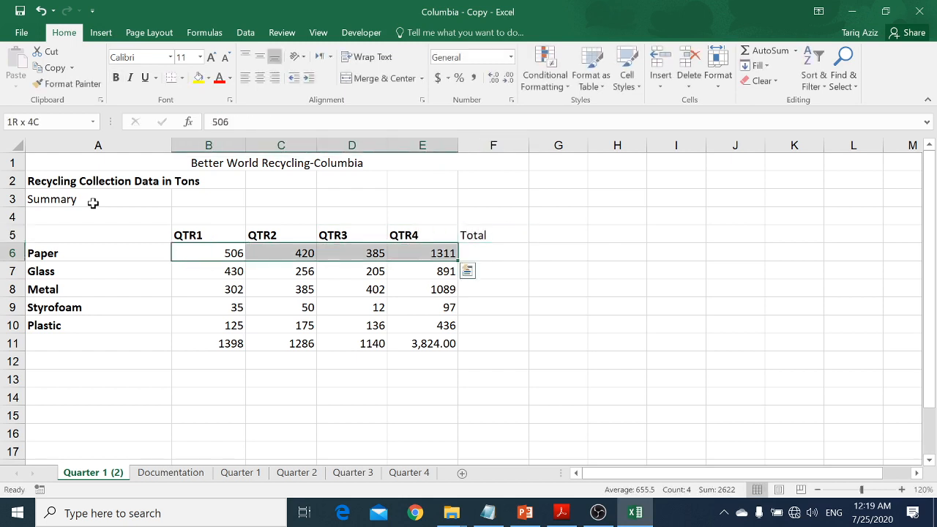
key(ctrl+shift+Down)
key(Delete)
key(ctrl+s)
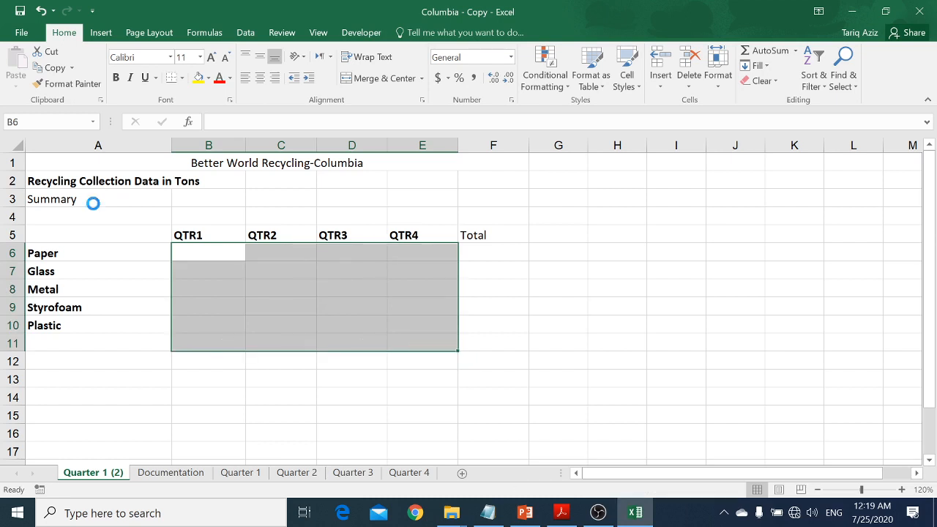
Step: Rename the copied Quarter 1 sheet as Summary and move it between the Documentation and Quarter 1 sheets
key(Left)
key(Right)
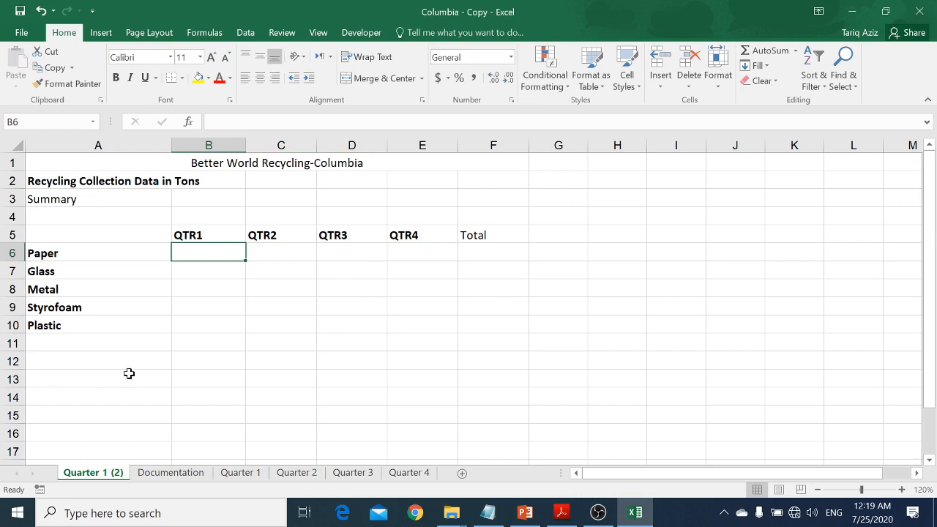
double_click(100, 474)
text(Summary)
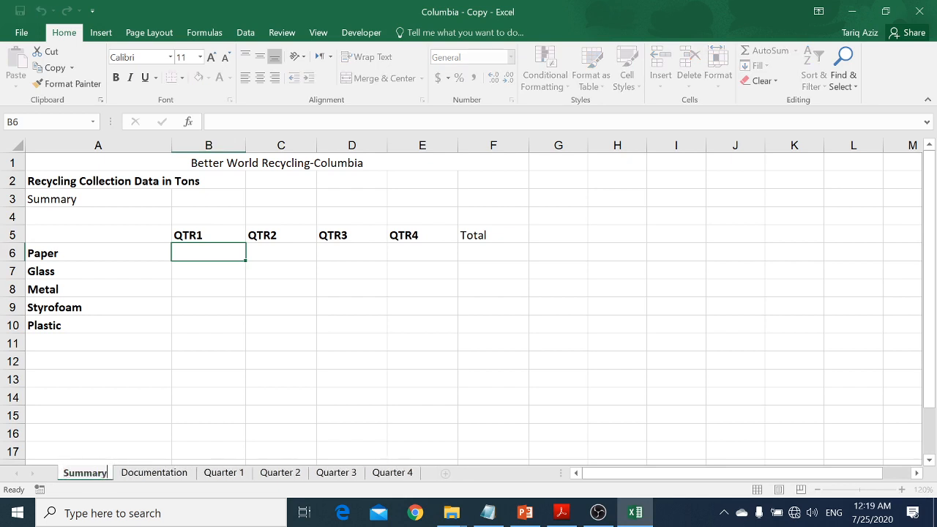
key(Return)
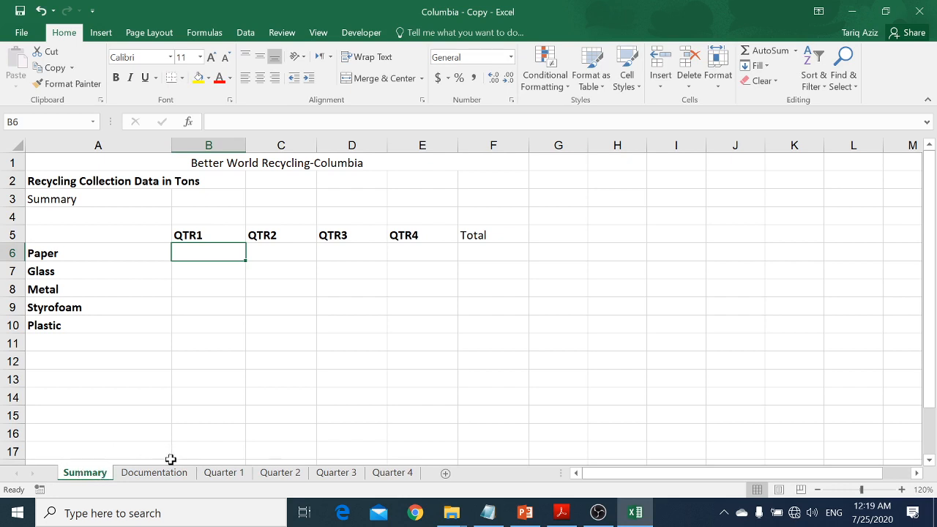
mouse_move(92, 476)
mouse_down()
mouse_move(163, 450)
mouse_move(200, 453)
mouse_up()
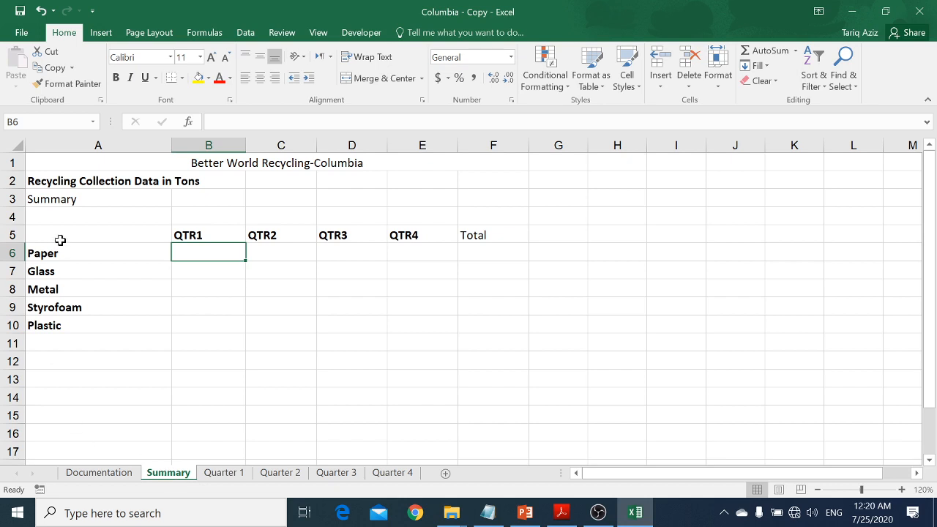
Step: Review Quarter 1's paper figures and total, and link B6 on the Summary sheet to that total with ='Quarter 1'!E6
click(224, 474)
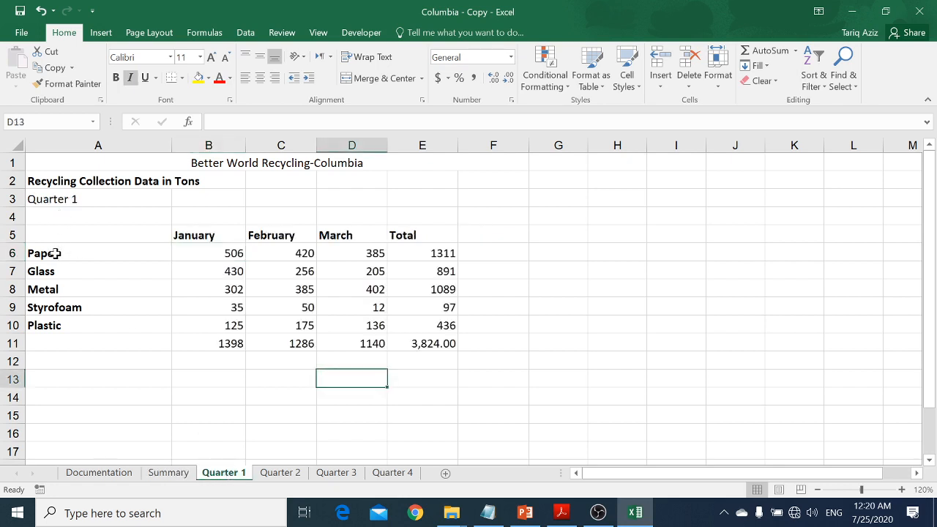
drag(191, 258, 347, 261)
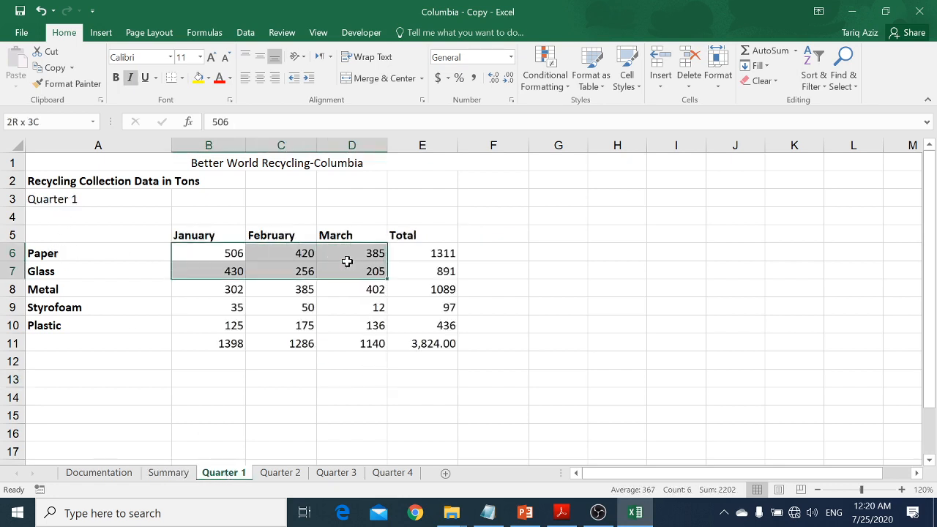
click(423, 253)
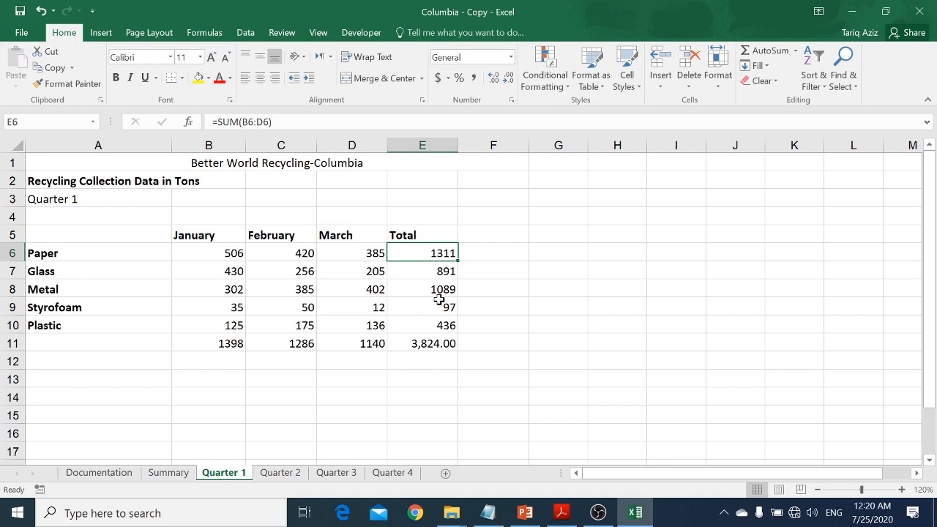
key(ctrl+Page_Up)
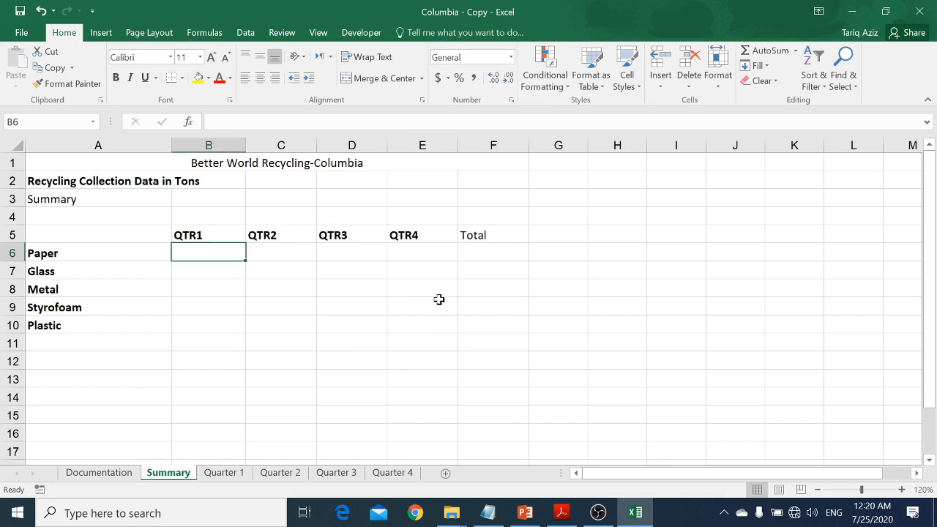
text(=)
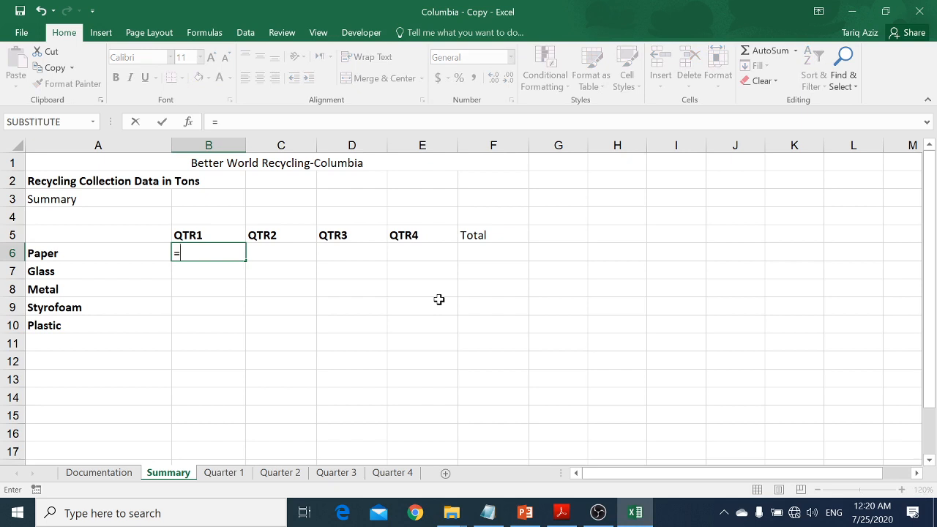
click(226, 473)
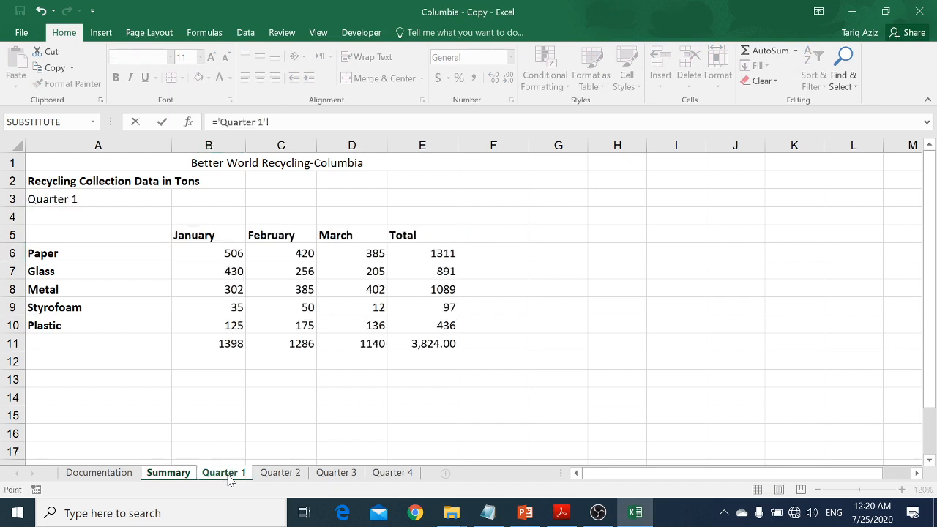
click(423, 254)
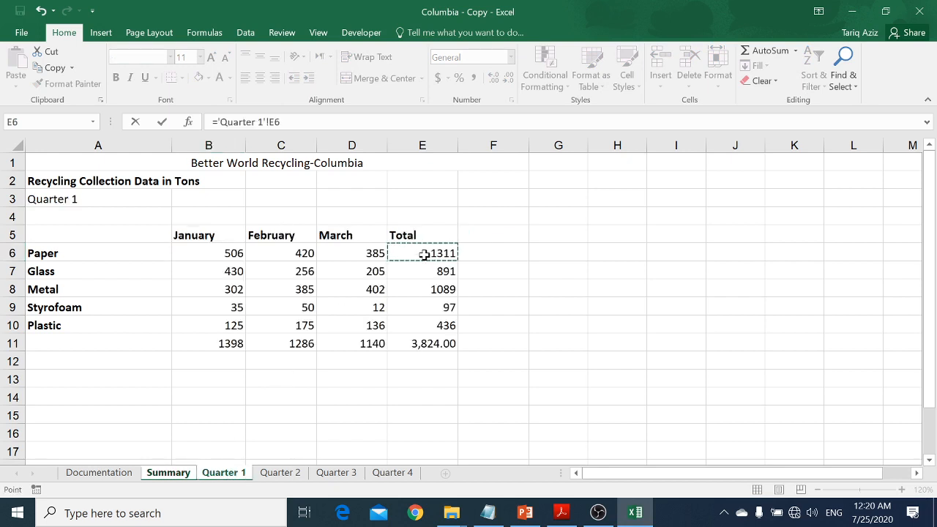
key(Return)
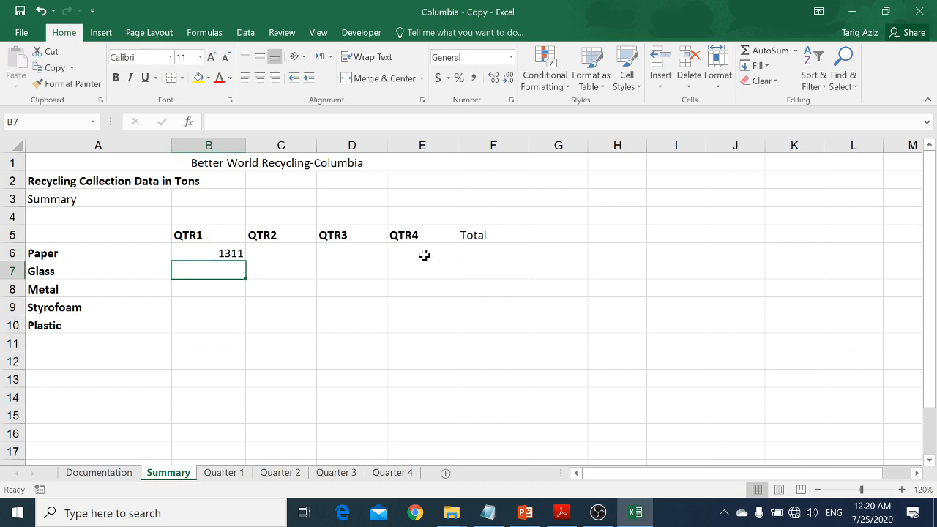
Step: Fill the B6 link down through B10 on the Summary sheet and check the references in the copied cells
key(Up)
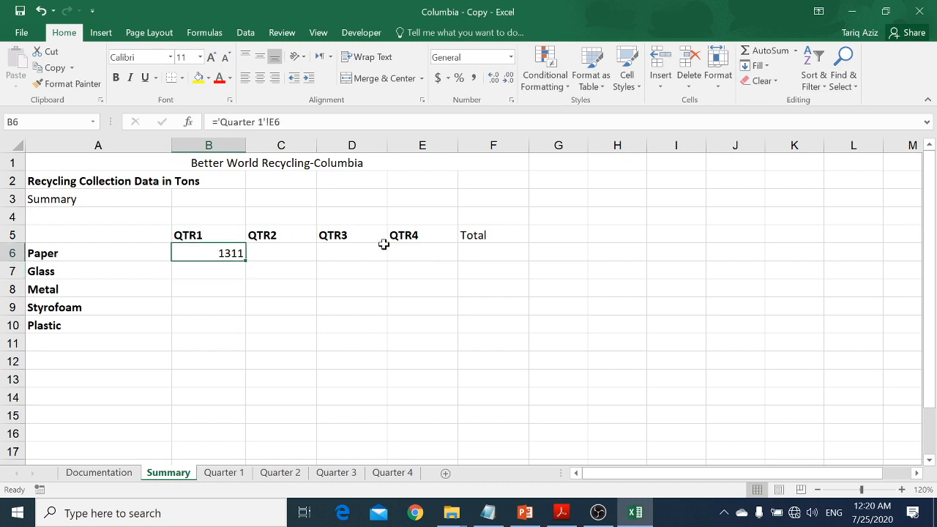
drag(246, 262, 247, 329)
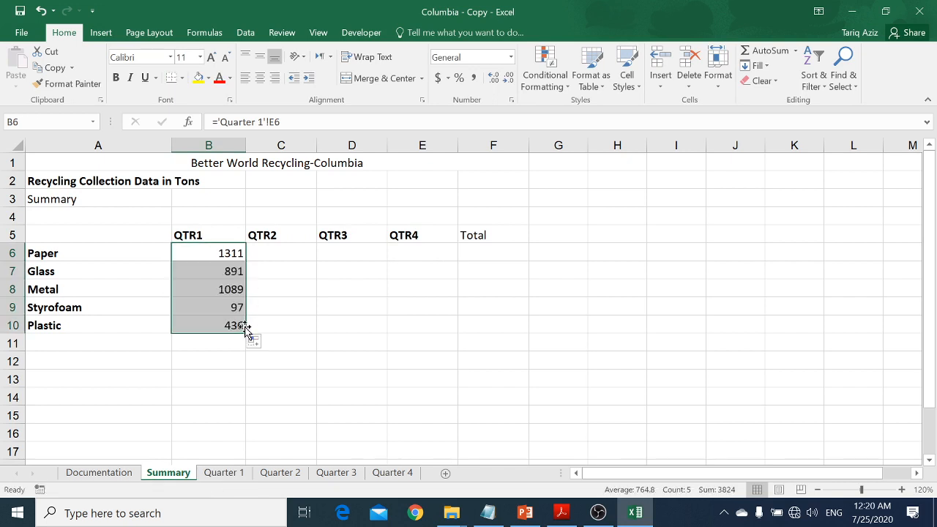
click(230, 271)
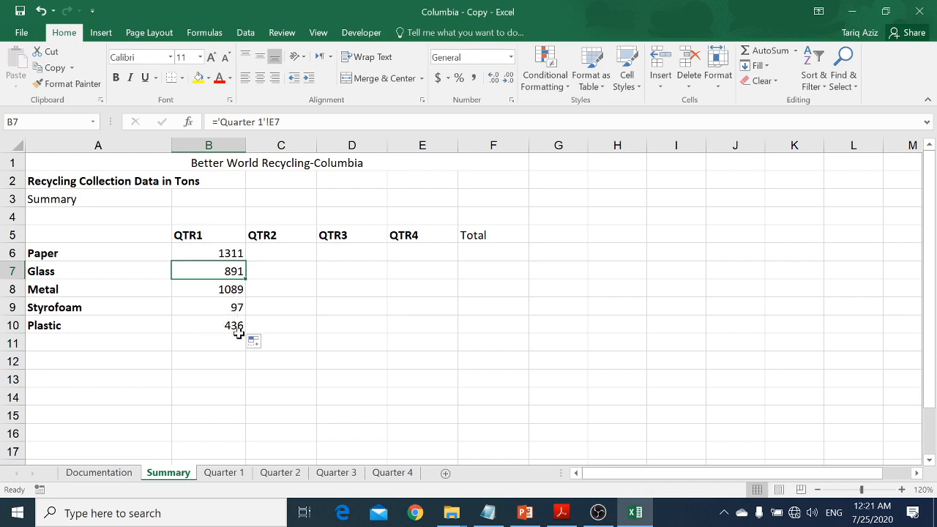
key(Down)
key(Down)
key(Down)
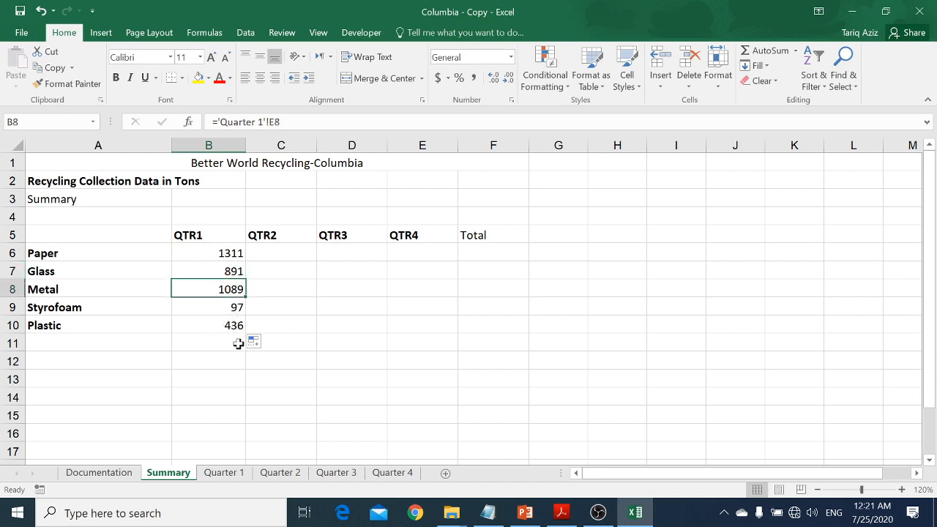
Step: Link C6 on the Summary sheet to the Quarter 2 paper total with ='Quarter 2'!E6
click(285, 252)
text(=)
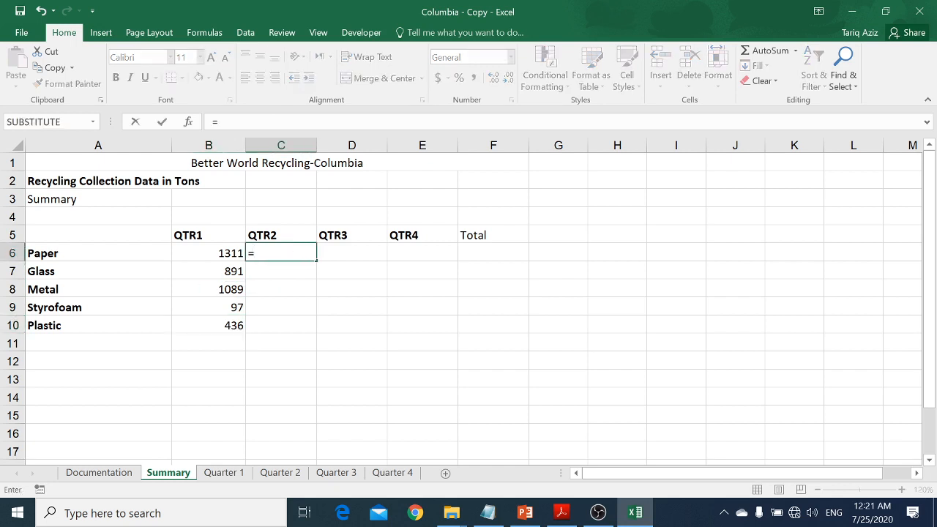
click(281, 472)
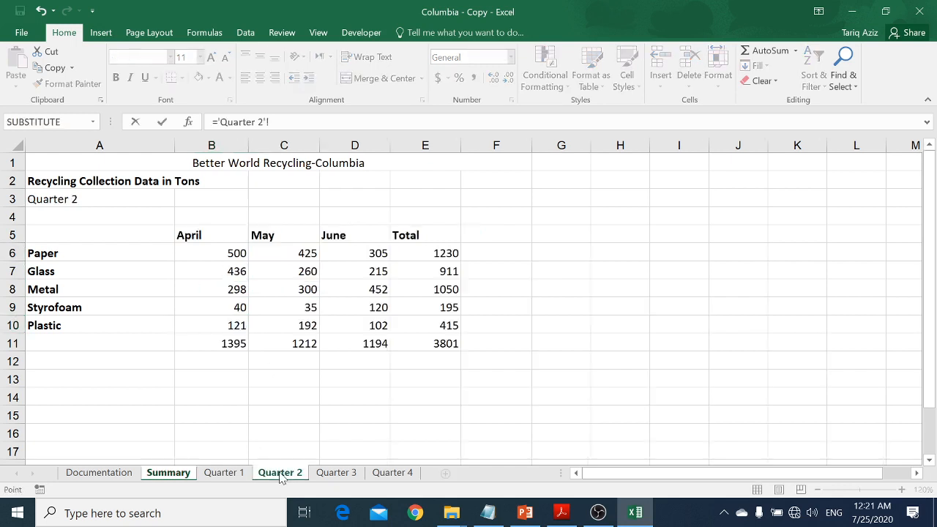
click(438, 254)
key(Return)
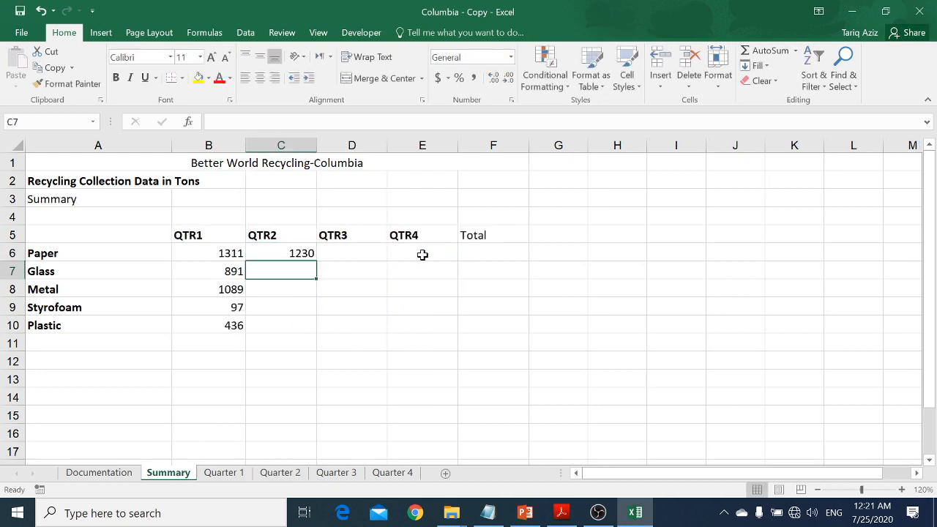
Step: Fill the C6 link down the QTR2 column and clear the surplus cells C11:C13 below Plastic
click(305, 253)
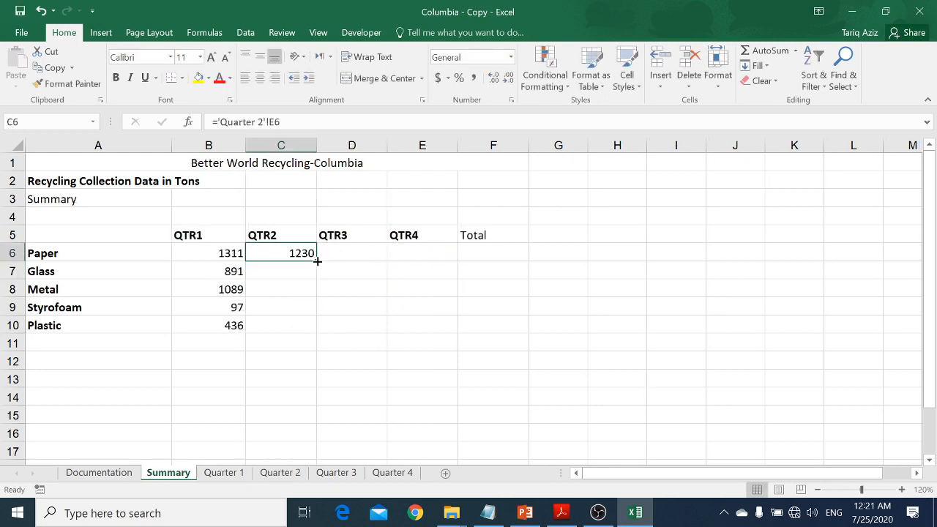
double_click(317, 262)
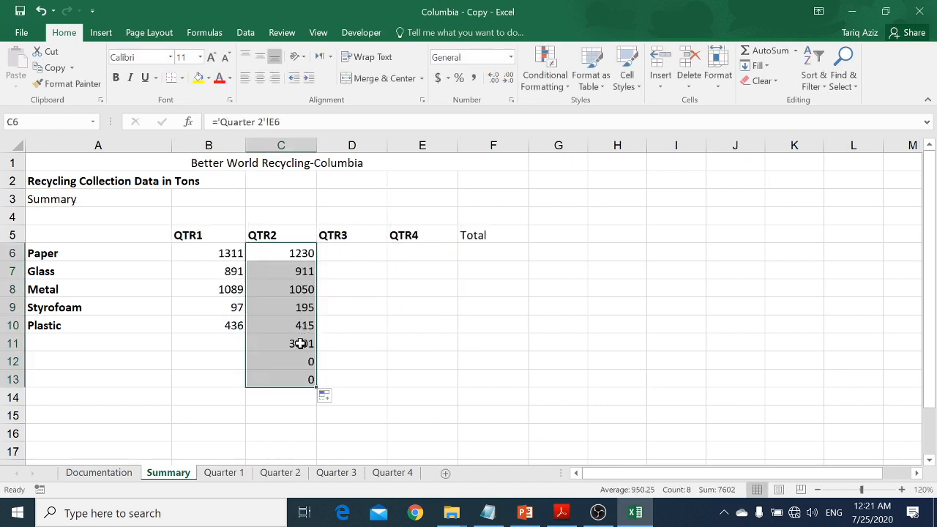
drag(300, 350, 305, 378)
key(Delete)
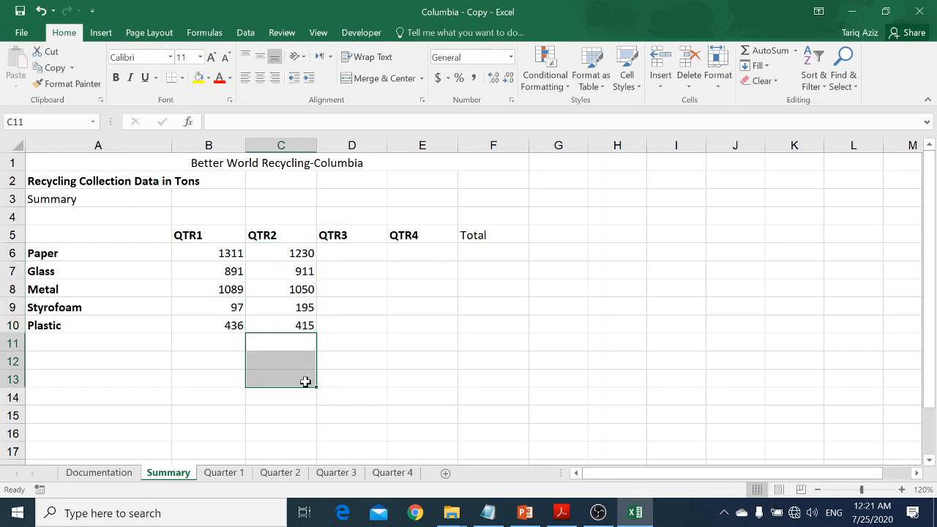
Step: Examine the Quarter 2 references in the QTR2 cells from Paper down to Plastic
click(299, 253)
key(Down)
key(Down)
key(Down)
key(Down)
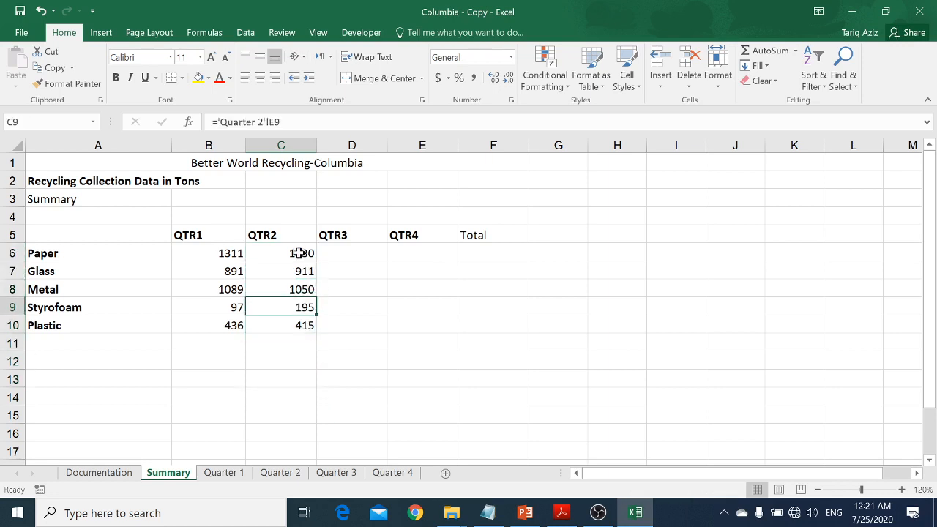
key(Up)
key(Up)
key(Up)
key(Up)
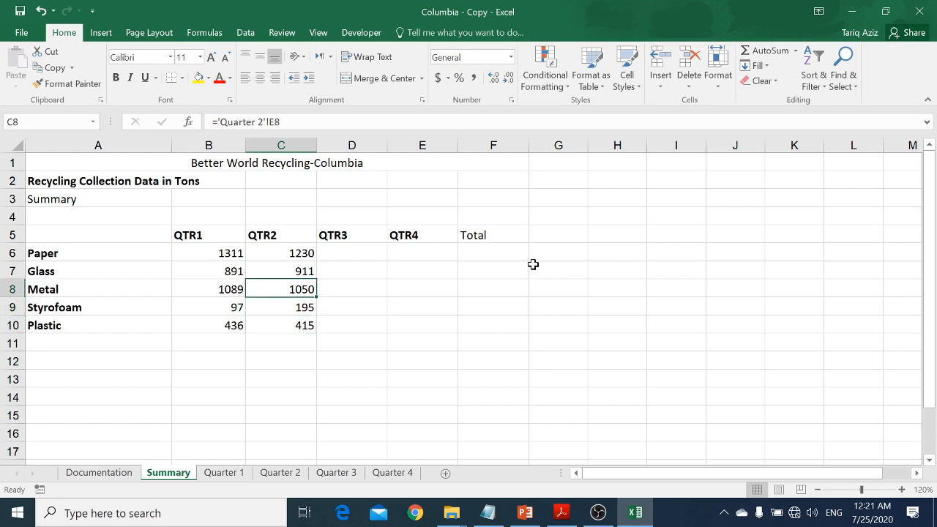
Step: Link D6 to the Quarter 3 paper total with ='Quarter 3'!E6 and fill the link down through D10
key(Right)
text(=)
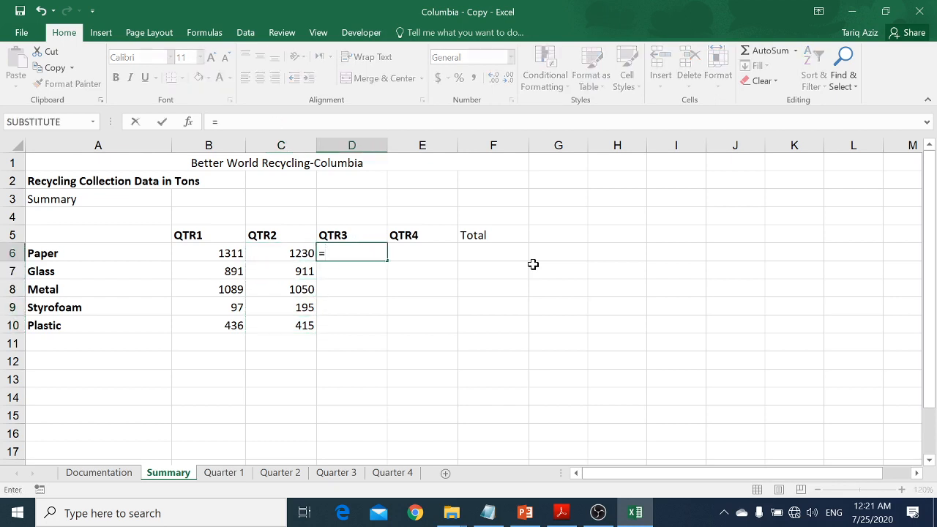
click(339, 475)
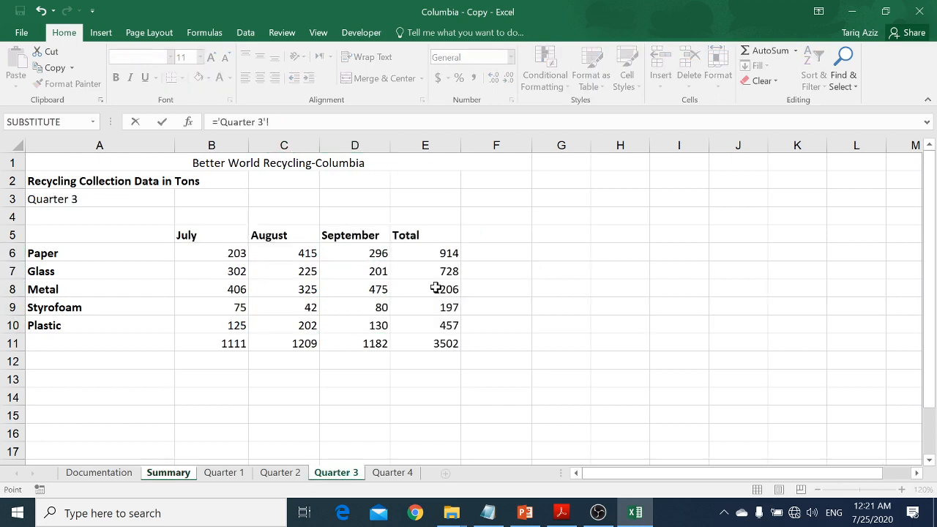
click(440, 254)
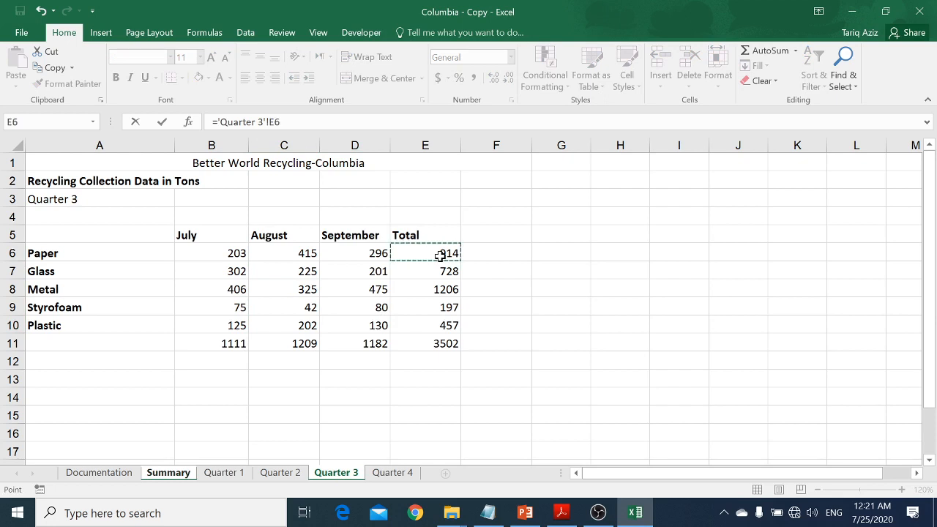
key(Return)
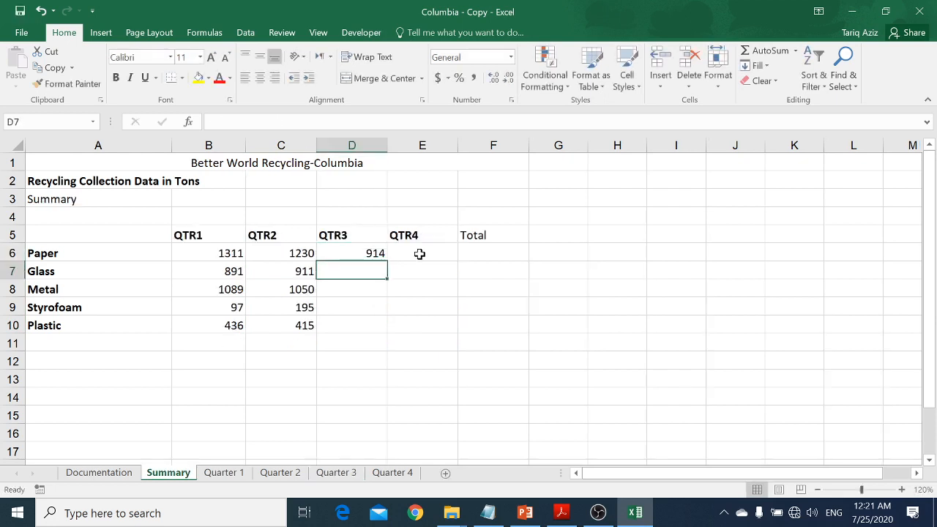
click(375, 252)
drag(386, 262, 385, 335)
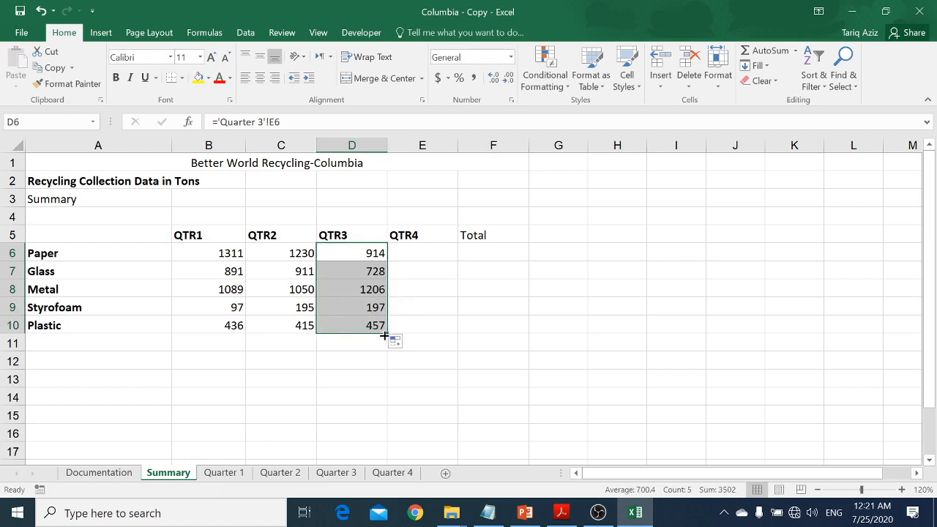
Step: Link E6 to the Quarter 4 paper total with ='Quarter 4'!E6 and fill the link down through E10
click(405, 253)
text(=)
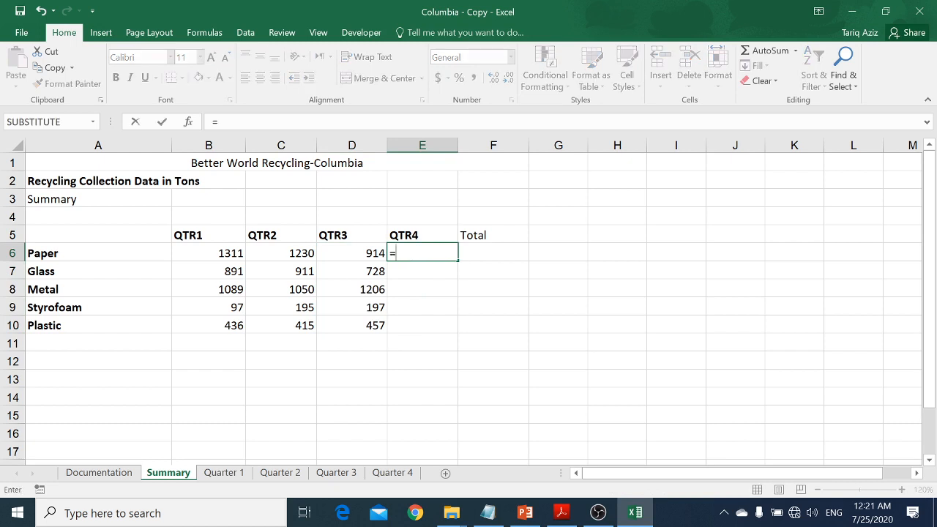
click(402, 473)
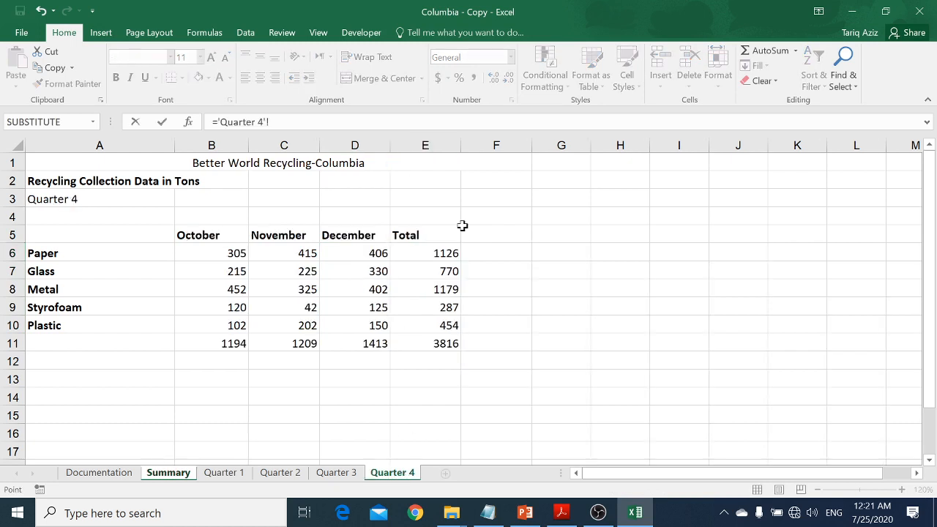
click(431, 257)
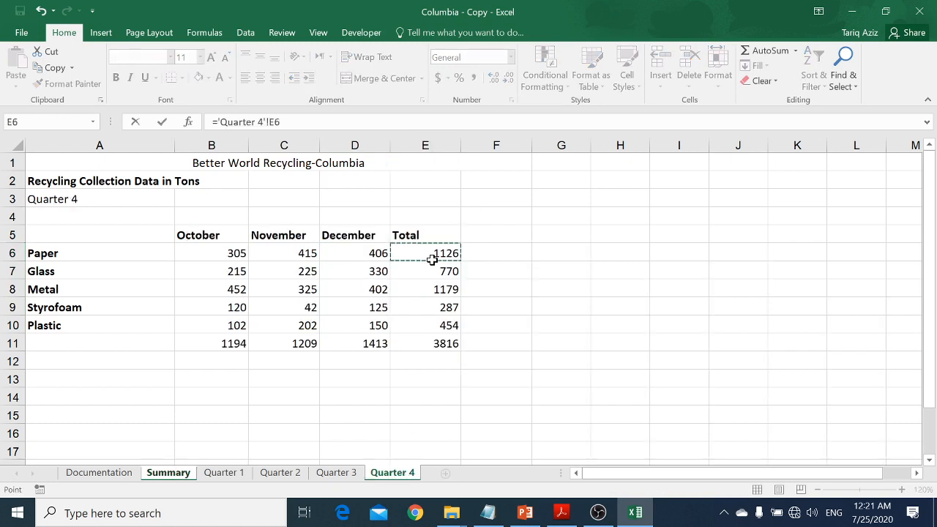
key(Return)
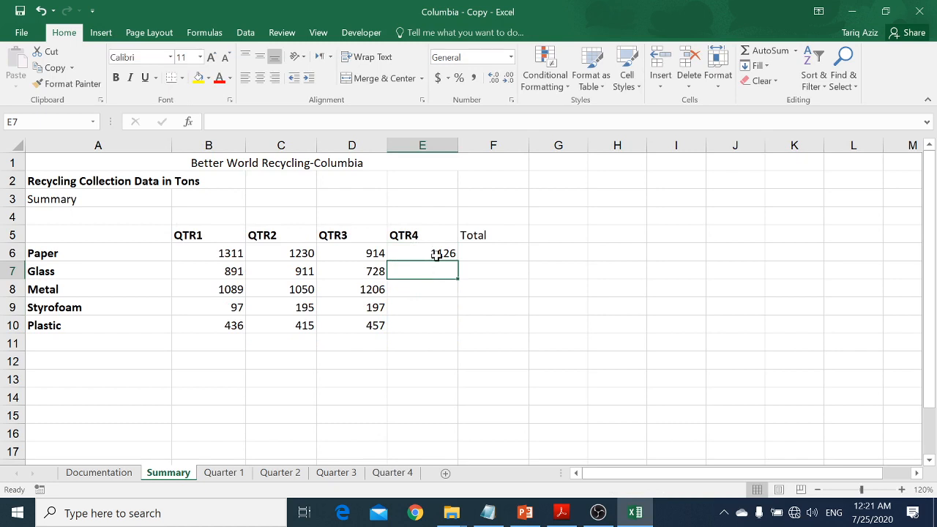
click(437, 255)
drag(456, 261, 455, 333)
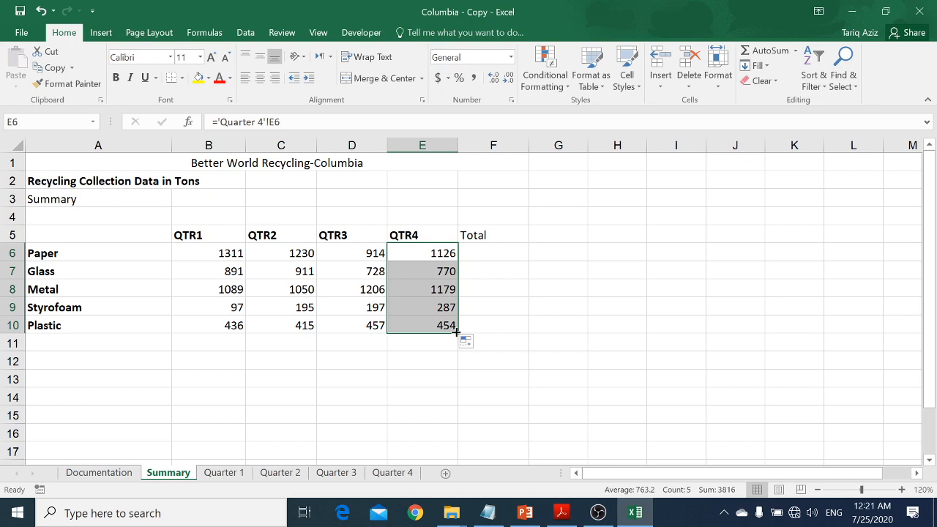
click(485, 252)
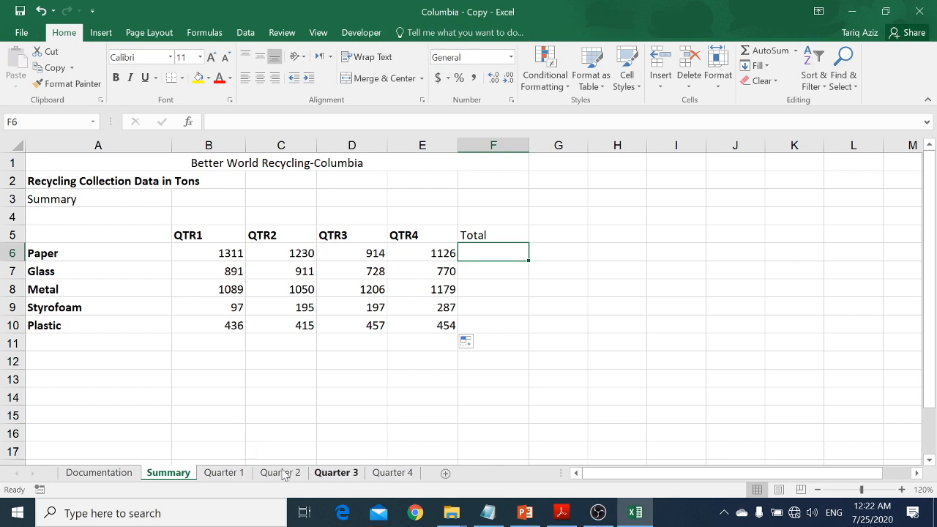
text(=sum)
key(Tab)
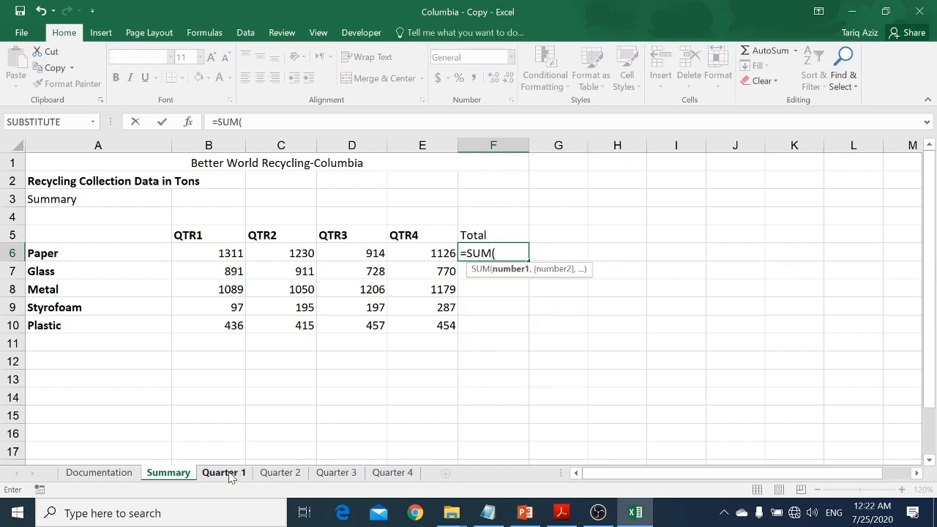
click(228, 472)
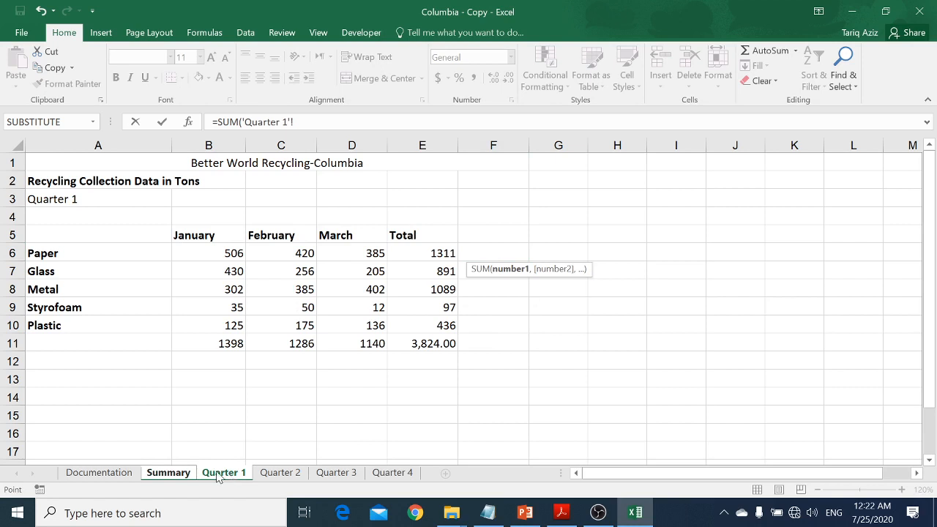
shift+click(410, 473)
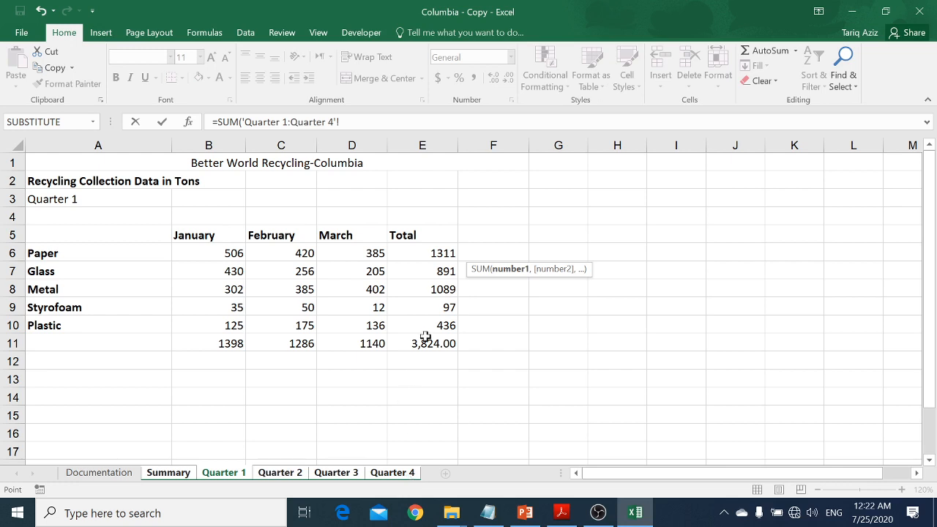
key(Escape)
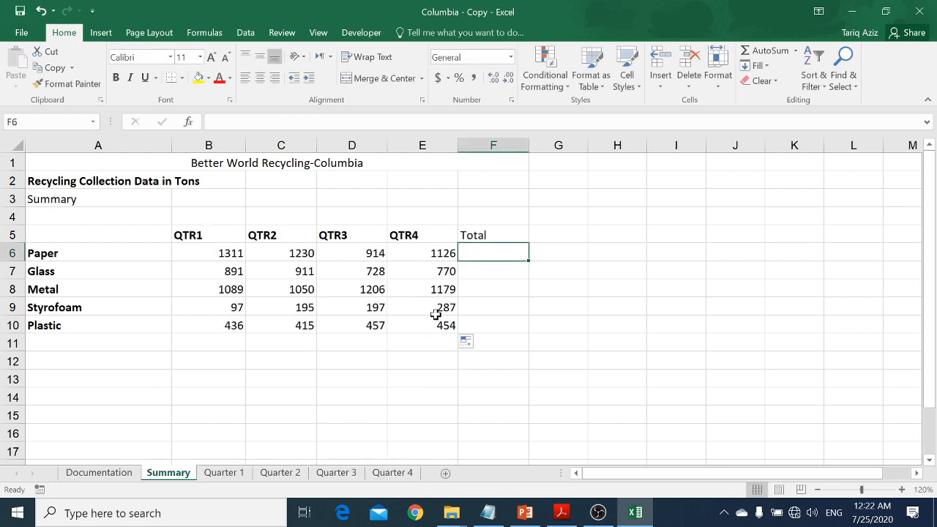
Step: Total paper across all four quarter sheets in F6 with =SUM('Quarter 1:Quarter 4'!E6)
text(=SUM()
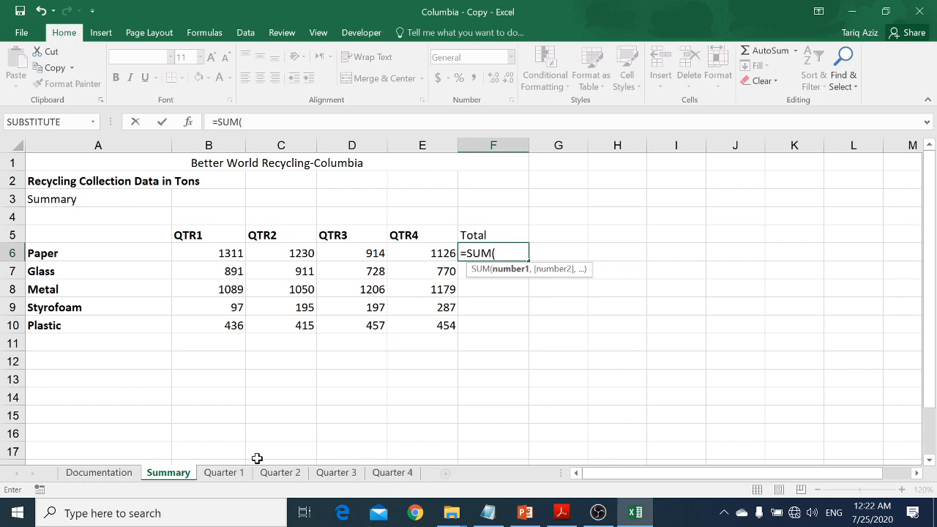
click(241, 475)
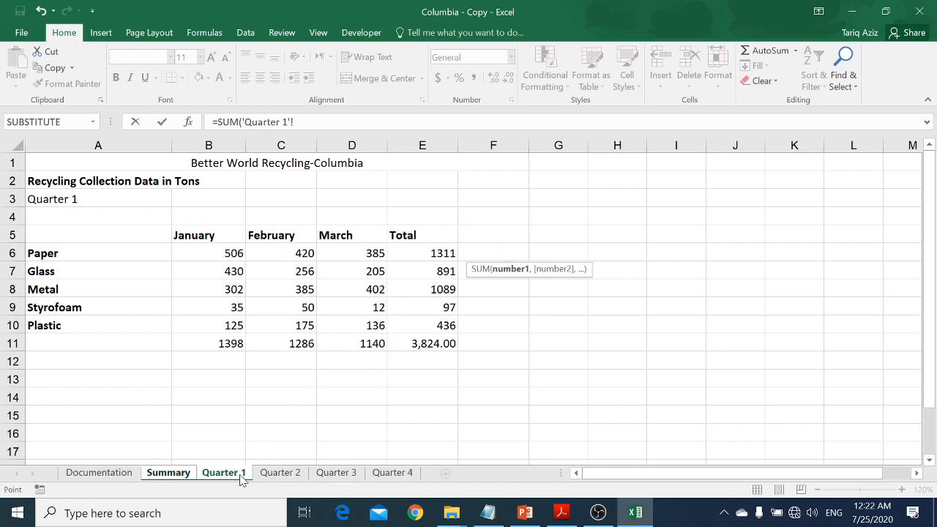
shift+click(392, 479)
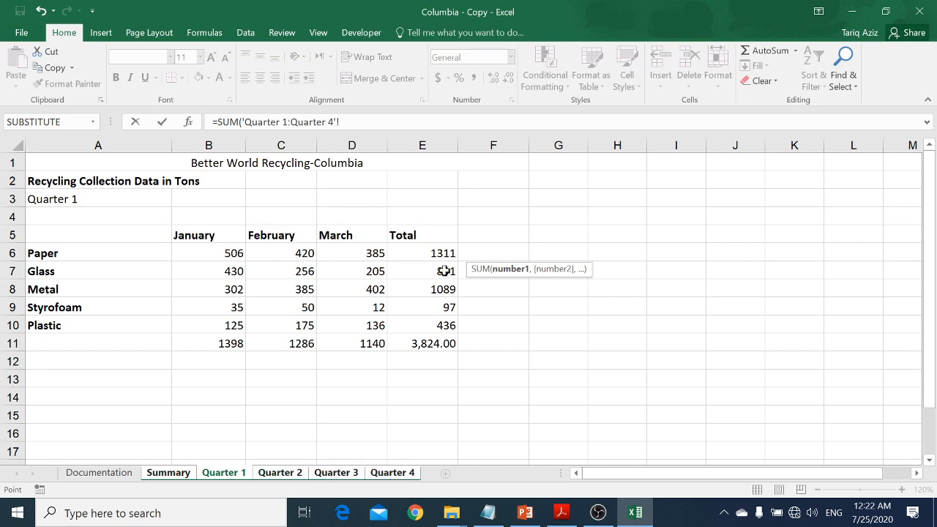
click(437, 250)
text(()
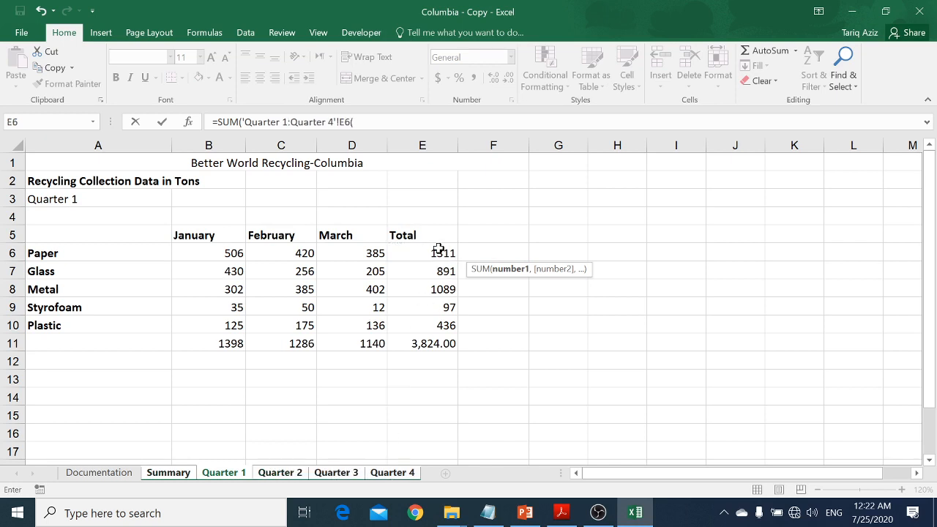
key(Return)
key(Up)
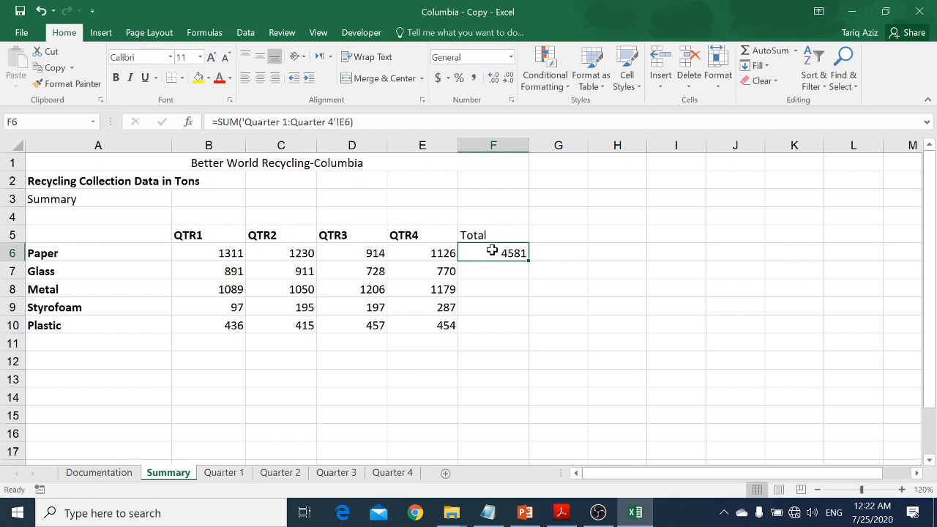
Step: Total glass across all four quarter sheets in F7 with =SUM('Quarter 1:Quarter 4'!E7)
click(494, 271)
text(=sum)
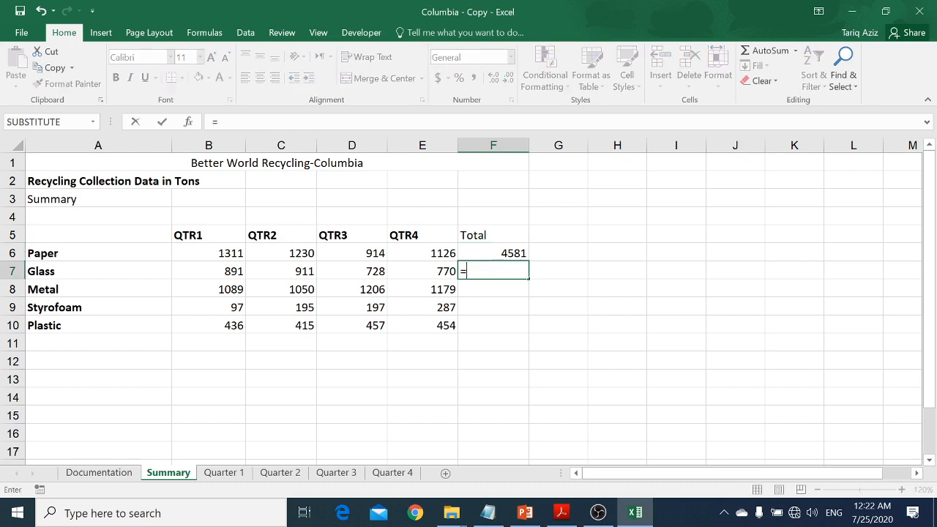
key(Tab)
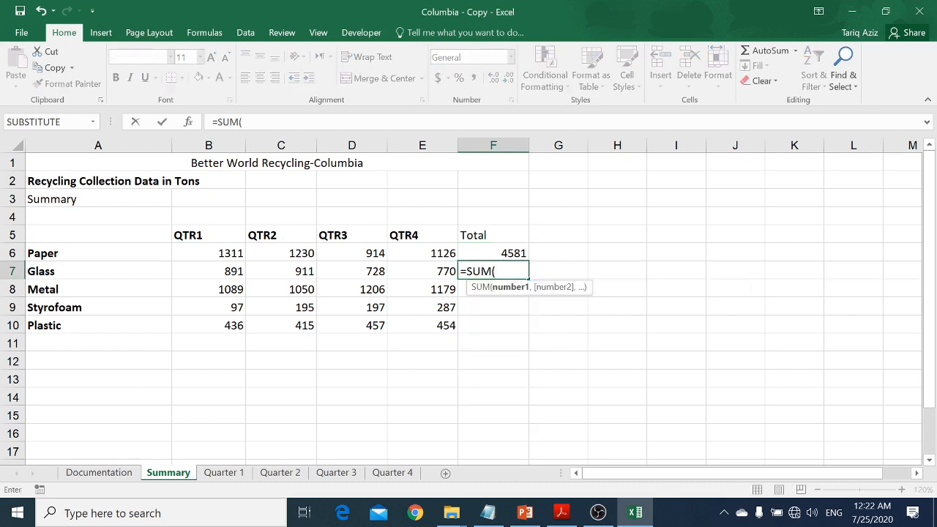
click(231, 475)
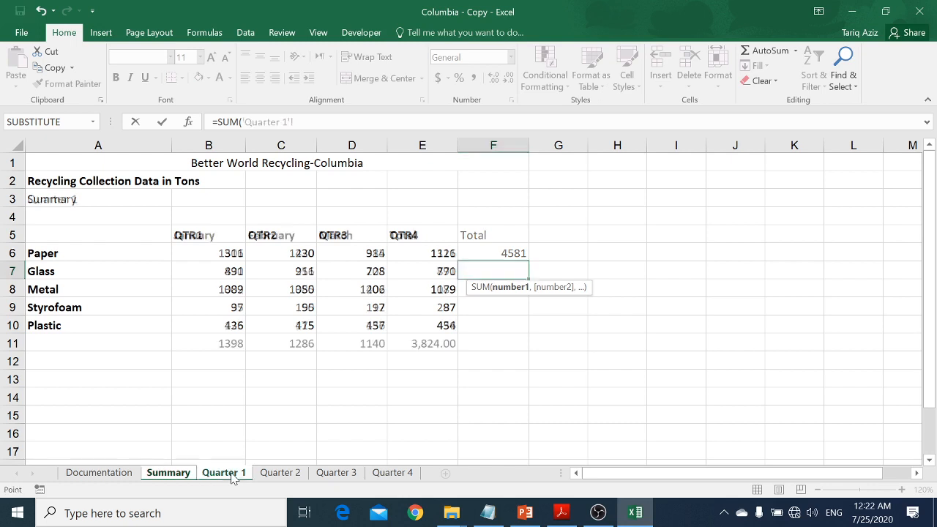
shift+click(392, 476)
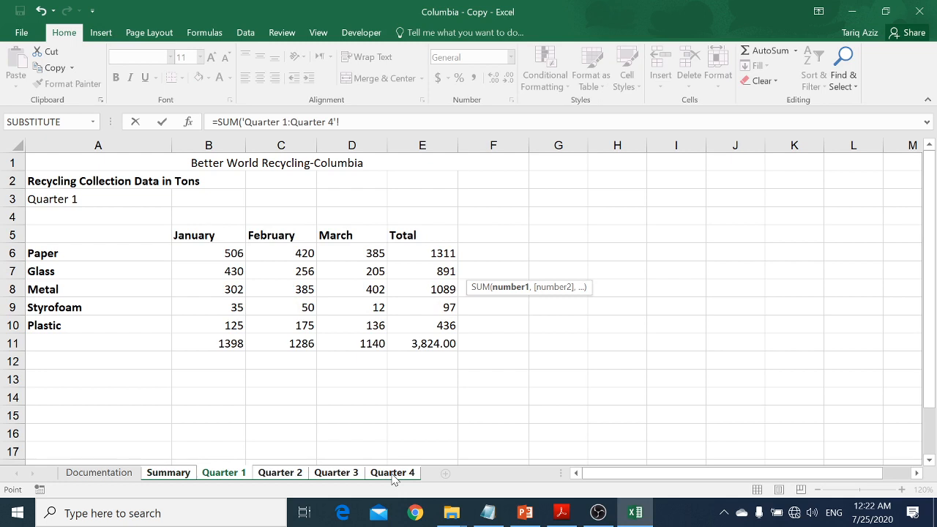
text(e7)
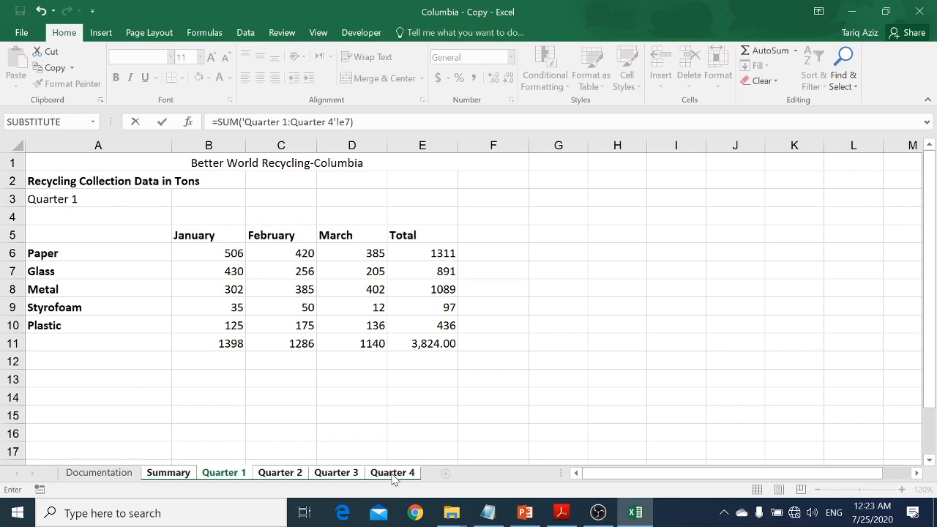
key(Return)
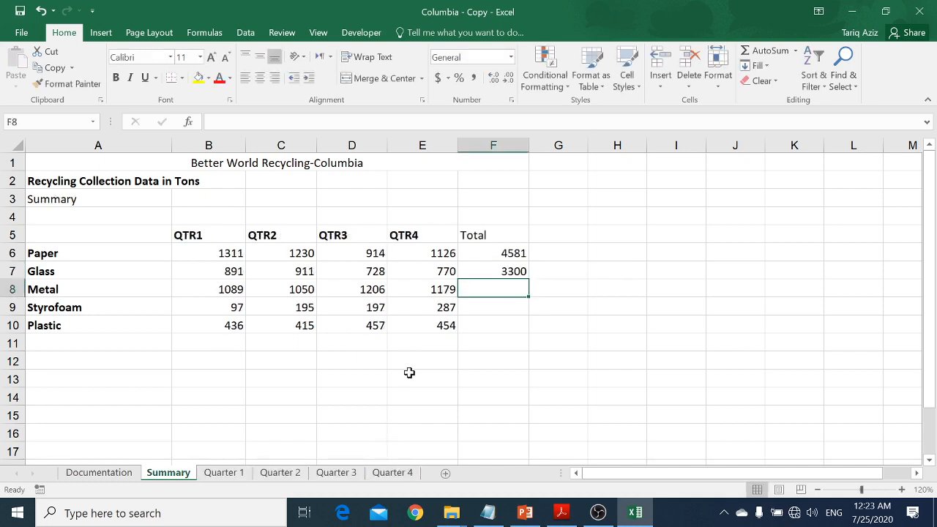
Step: Copy the F7 formula down the Total column through Plastic in F10
click(508, 270)
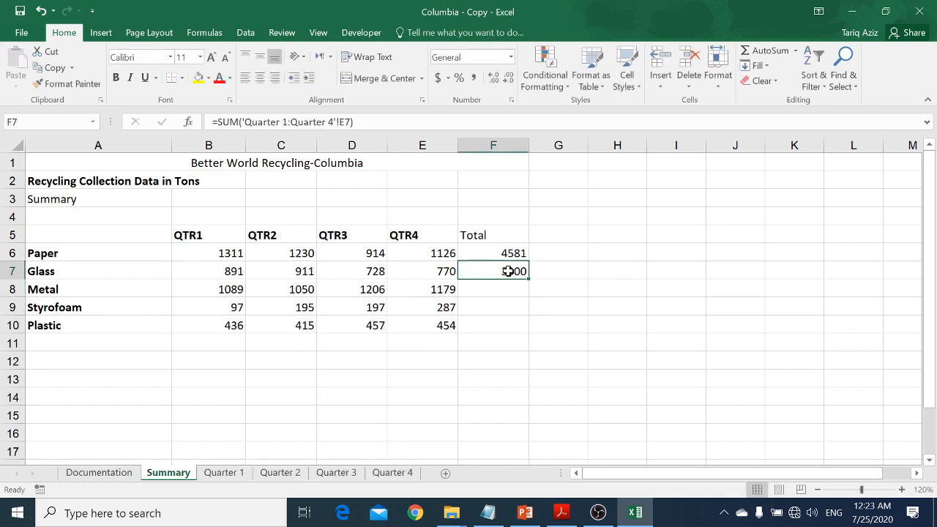
drag(529, 281, 531, 318)
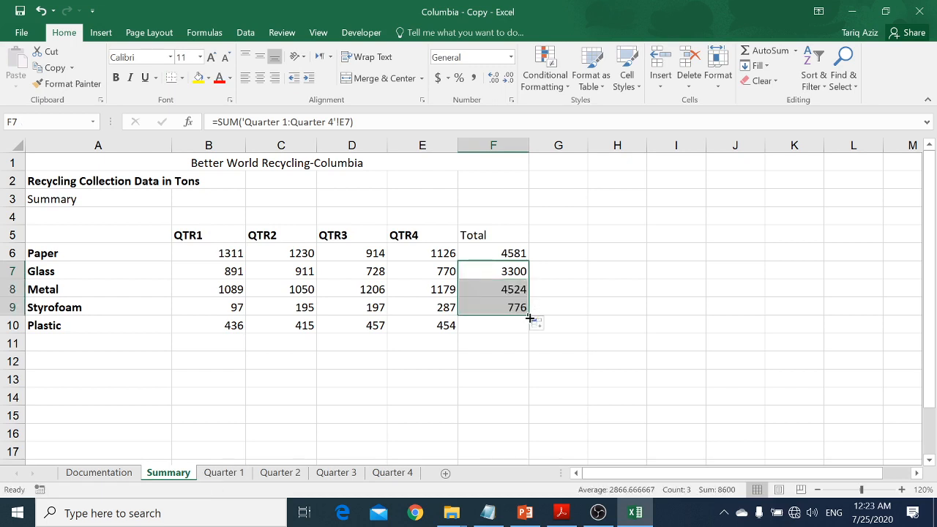
click(510, 290)
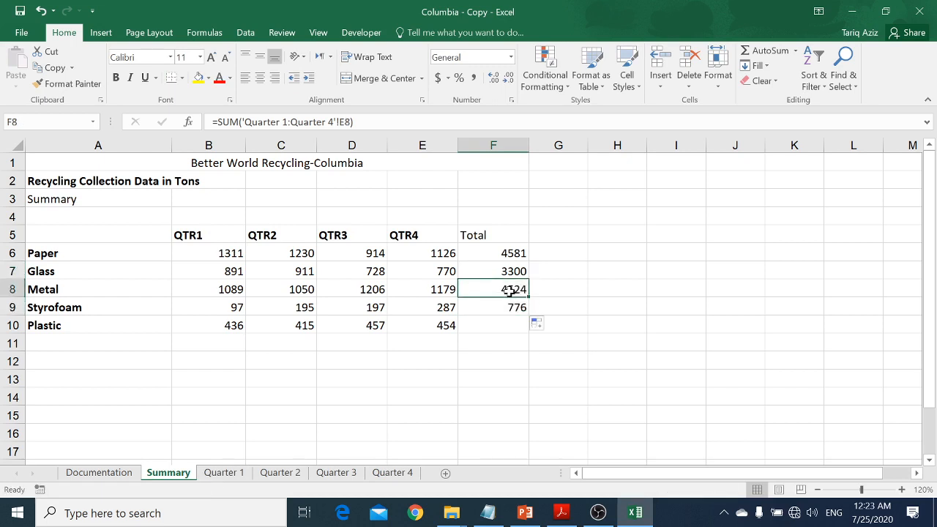
key(Down)
key(Down)
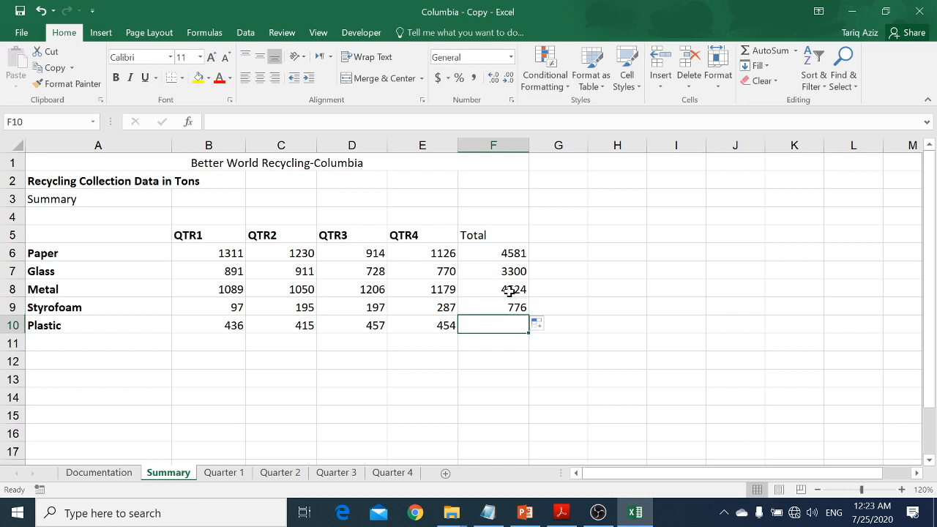
key(ctrl+v)
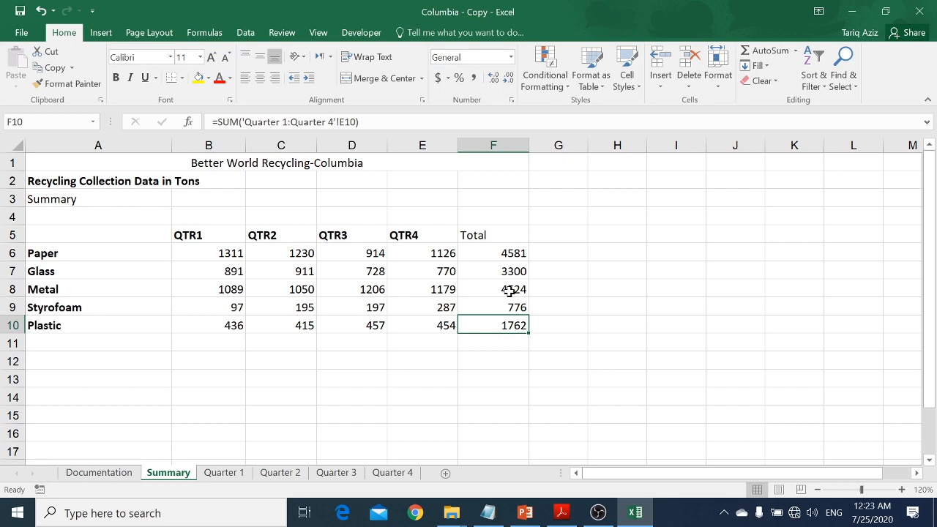
Step: Total the QTR1 column in B11 with =SUM(B6:B10)
key(Down)
key(Left)
key(Left)
key(Left)
key(Left)
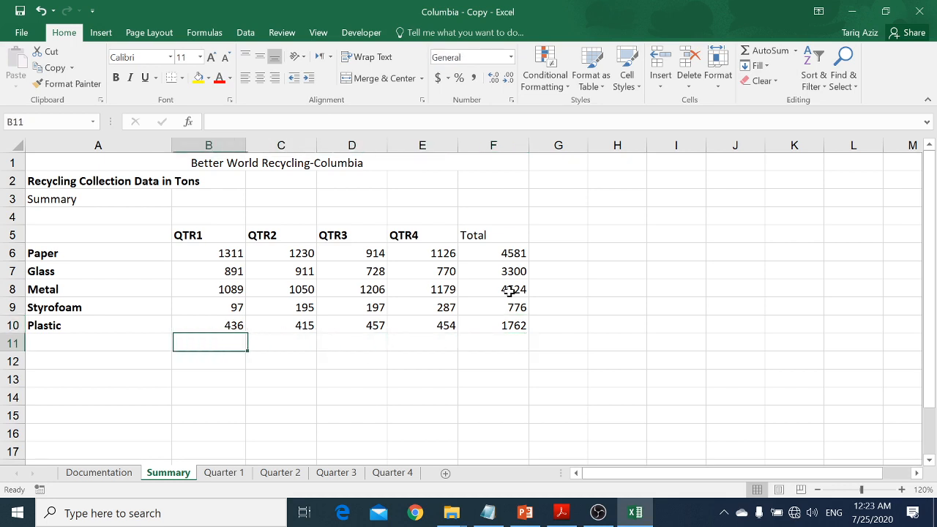
click(766, 50)
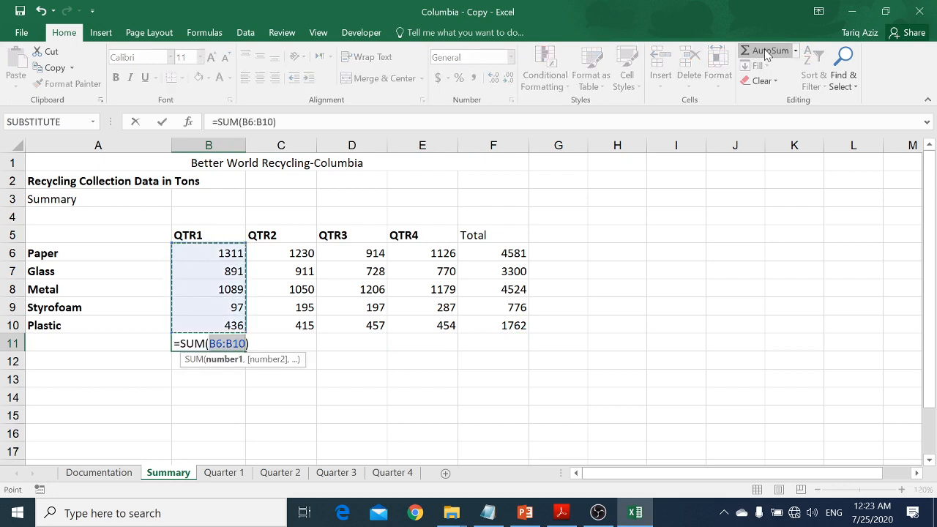
key(Return)
key(Up)
Step: Total the QTR2 column in C11 with AutoSum
key(Right)
key(ctrl+d)
key(ctrl+z)
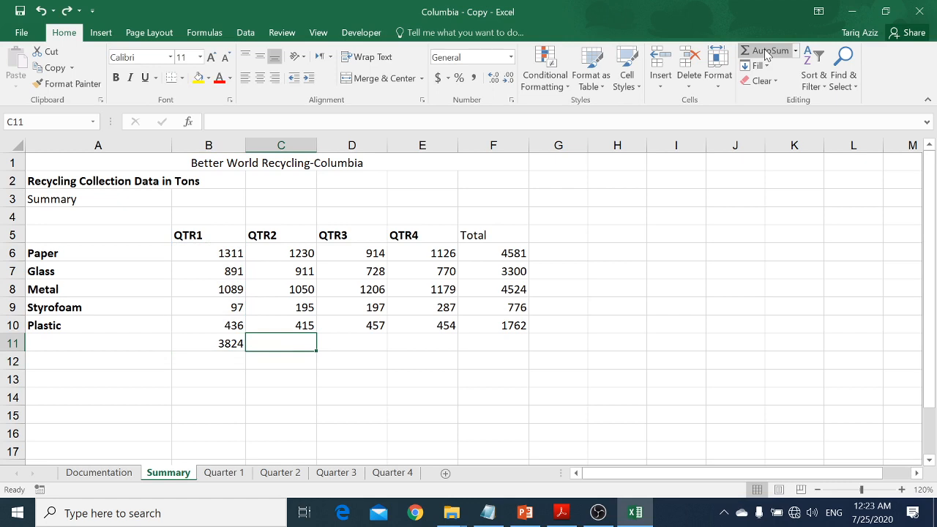
click(766, 50)
click(766, 50)
key(Right)
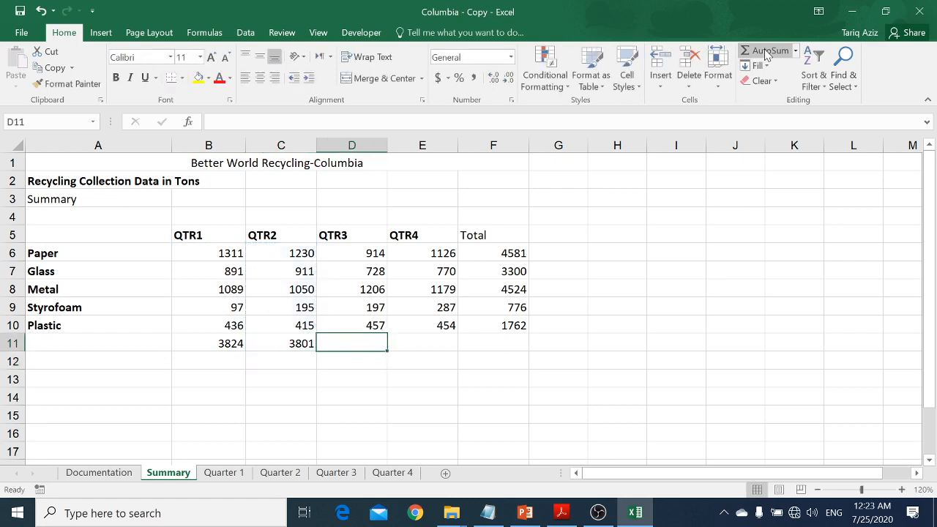
Step: Total the QTR3, QTR4 and Total columns in D11, E11 and F11 with AutoSum
click(766, 51)
key(Return)
key(Up)
key(Right)
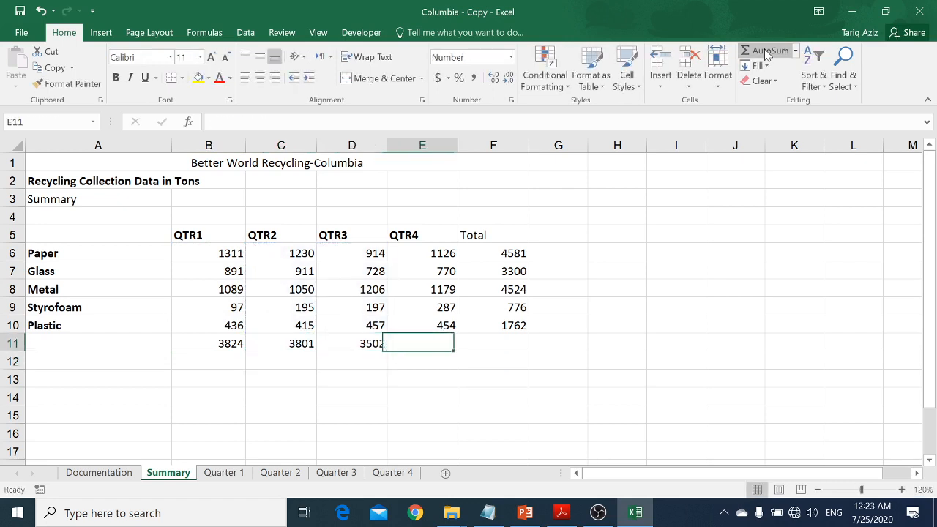
click(765, 52)
click(766, 53)
key(Right)
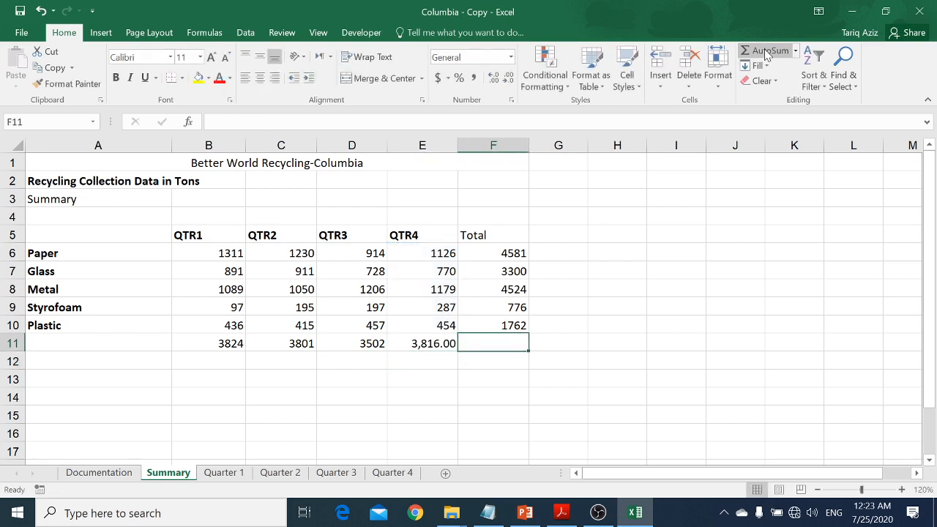
click(766, 53)
key(Return)
Step: Set the number format of the QTR4 total in E11 to General
key(Left)
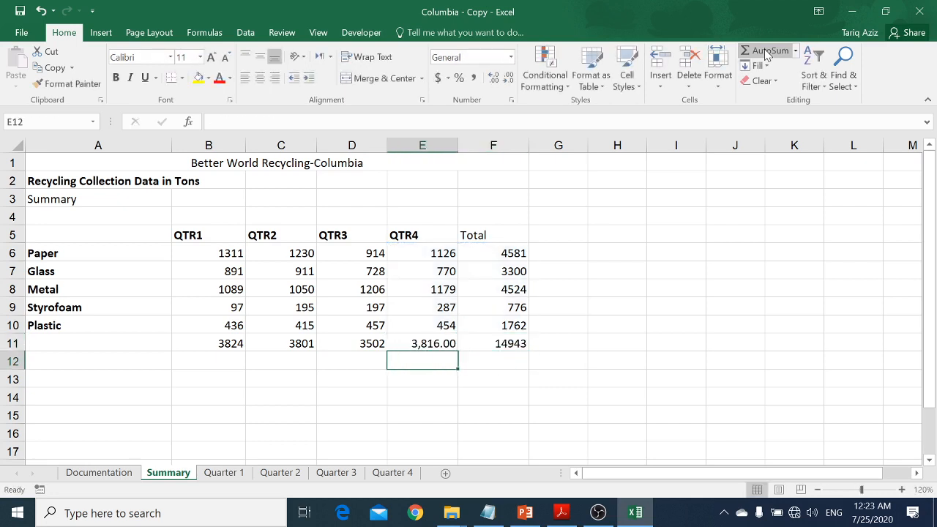
key(Up)
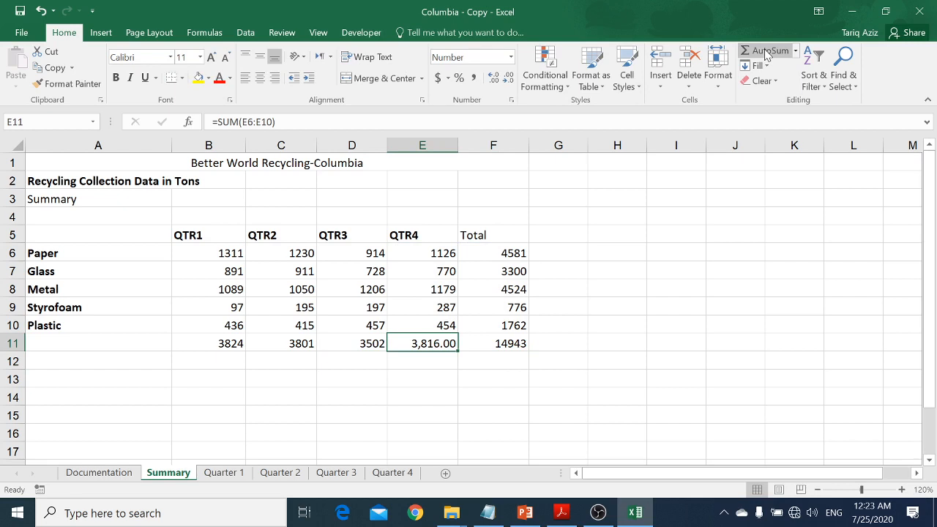
key(ctrl+shift+grave)
Step: Examine the SUM formulas of the column totals in row 11
key(Left)
key(Left)
key(Left)
key(Right)
key(Right)
key(Right)
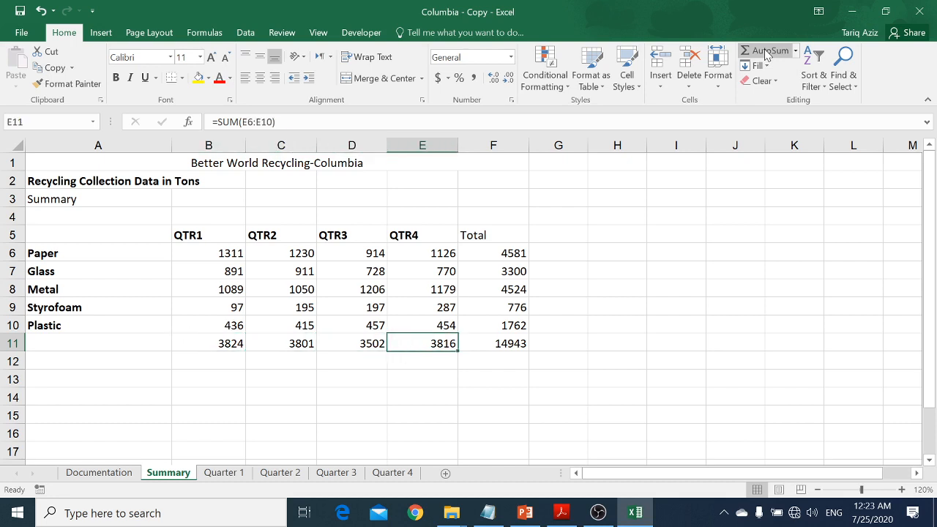
key(Right)
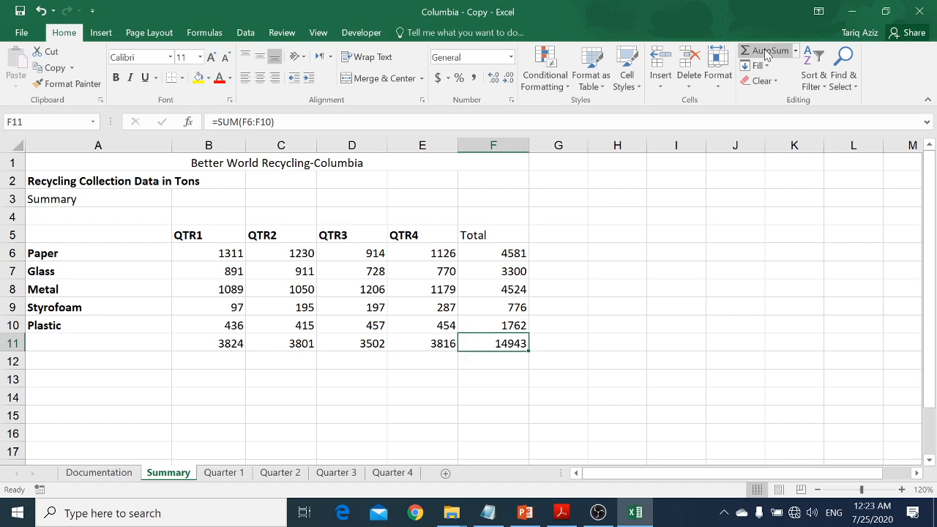
Step: Make the QTR1 total in B11 of the Summary sheet bold
key(Left)
key(Left)
key(Left)
key(Left)
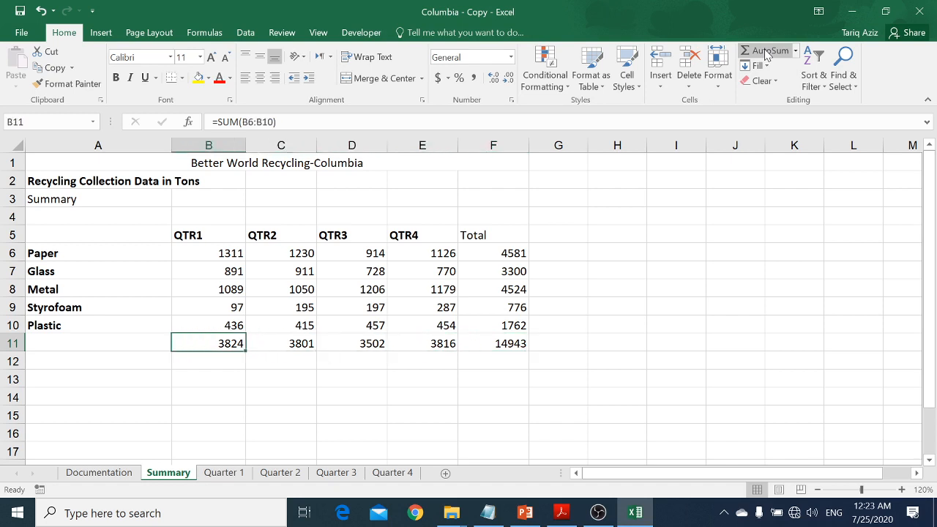
key(ctrl+b)
Step: On the Quarter 1 sheet, set the grand total in E11 to the General number format and make it bold
key(ctrl+Page_Down)
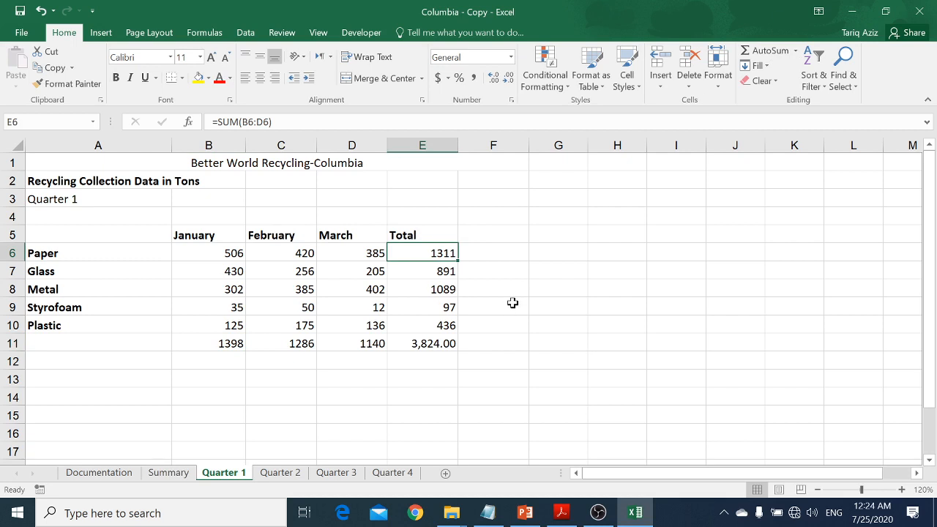
click(442, 350)
key(ctrl+shift+asciitilde)
key(ctrl+b)
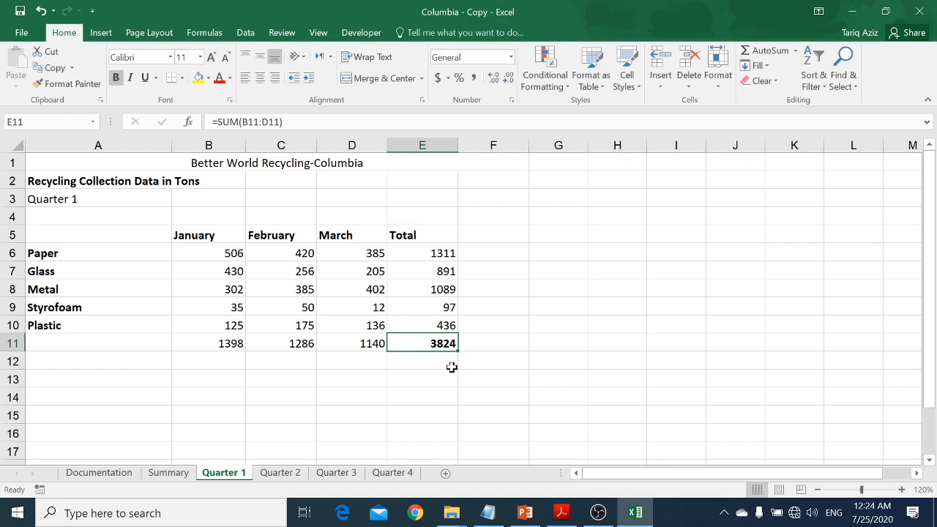
Step: Return to the Summary sheet and review the 3D References slide in the PowerPoint presentation
key(ctrl+Page_Up)
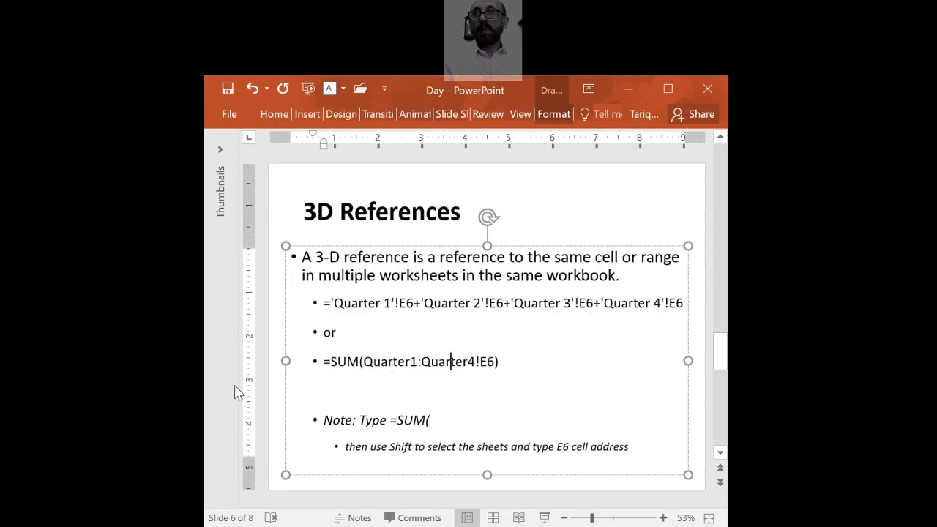
key(Page_Down)
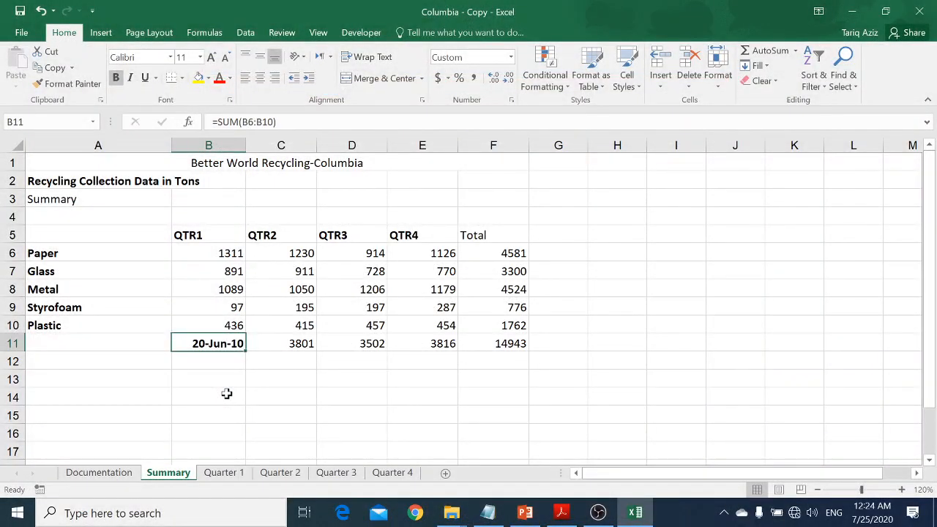
Step: Set the QTR1 total in B11 of the Summary sheet to the General number format
key(ctrl+grave)
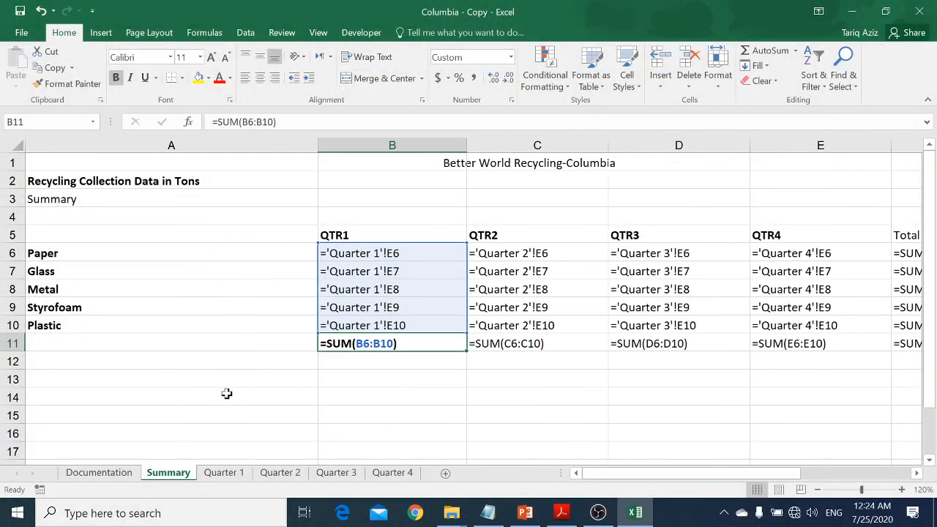
key(ctrl+shift+grave)
key(ctrl+grave)
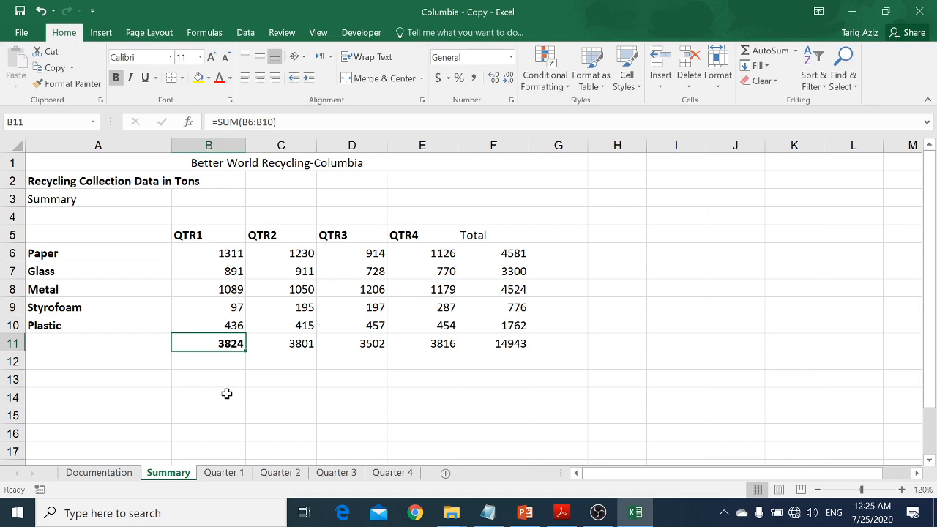
Step: Display the Summary sheet's formulas, examine the SUM formulas across row 11, and return to showing values
key(ctrl+grave)
key(Down)
key(Up)
key(Right)
key(Right)
key(Right)
key(Right)
key(Right)
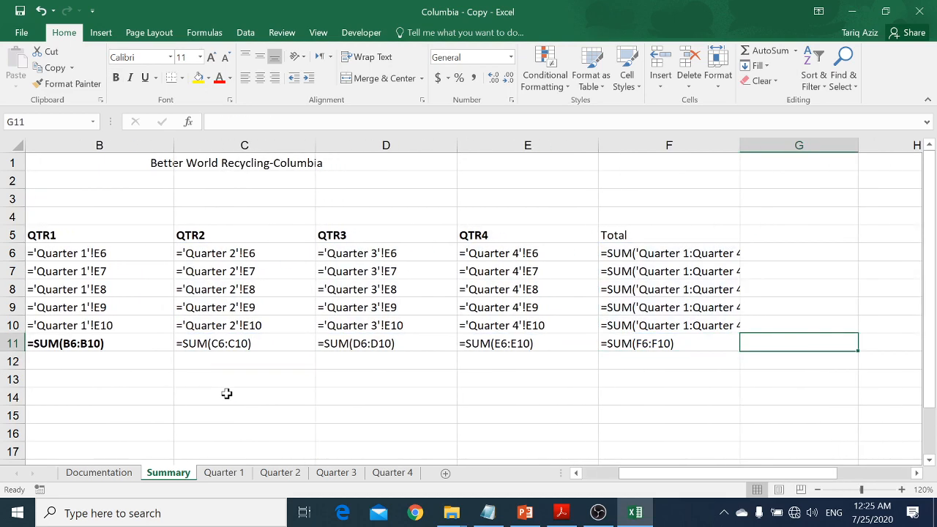
key(Left)
key(Left)
key(Left)
key(Left)
key(Left)
key(Left)
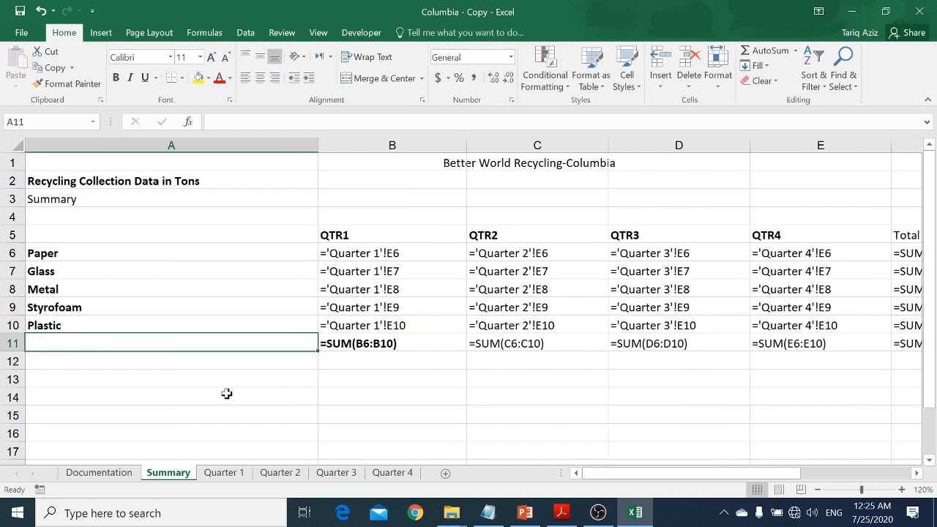
key(ctrl+grave)
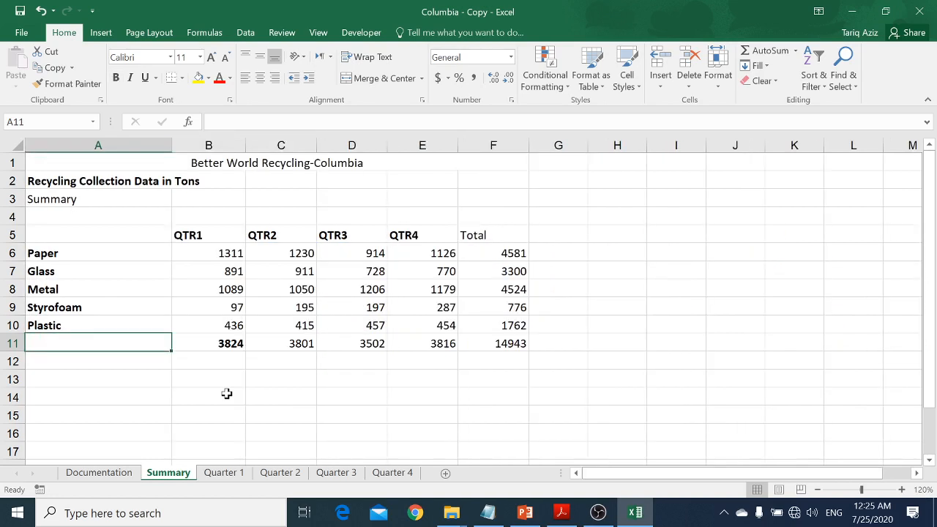
key(Right)
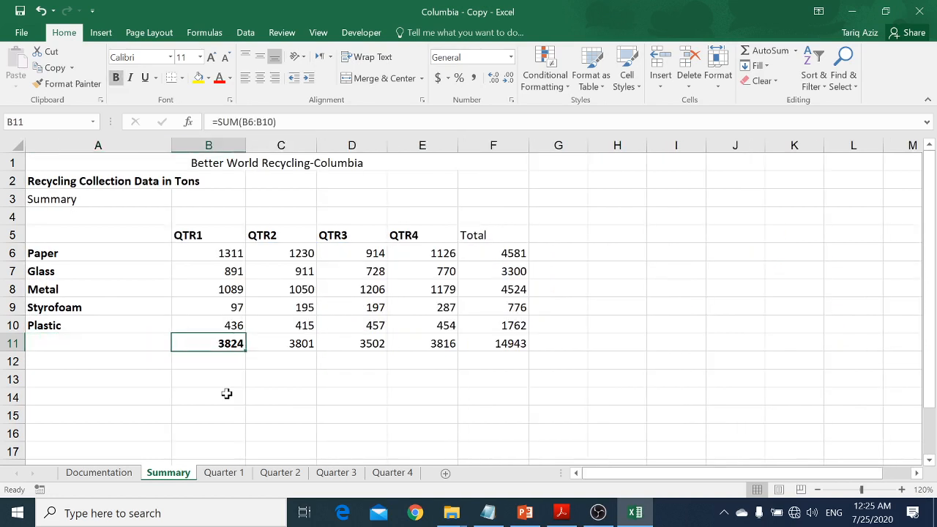
key(Right)
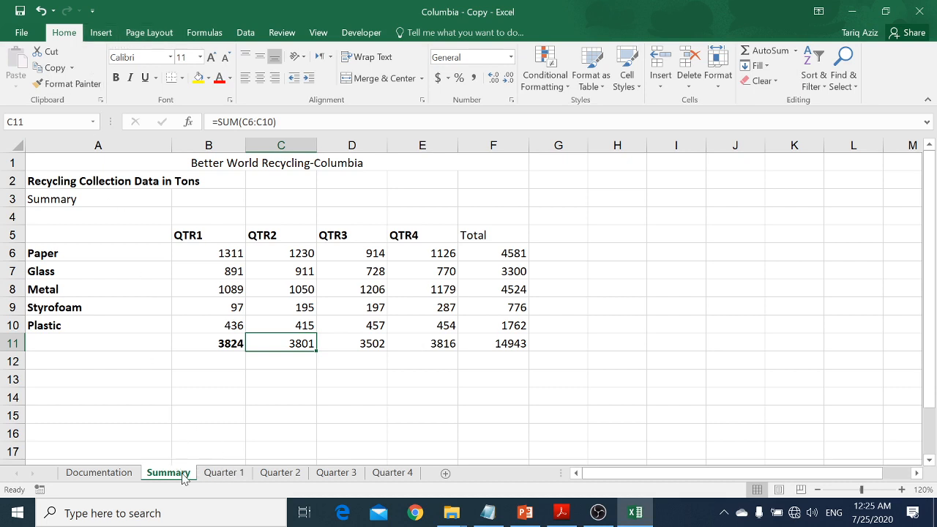
Step: Group the Summary through Quarter 4 sheets and center them horizontally on the printed page
shift+click(387, 476)
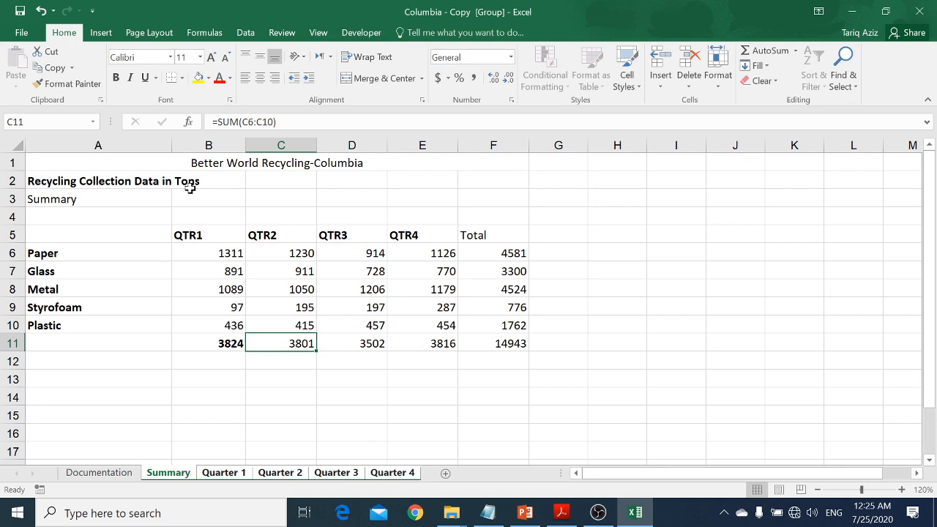
click(147, 32)
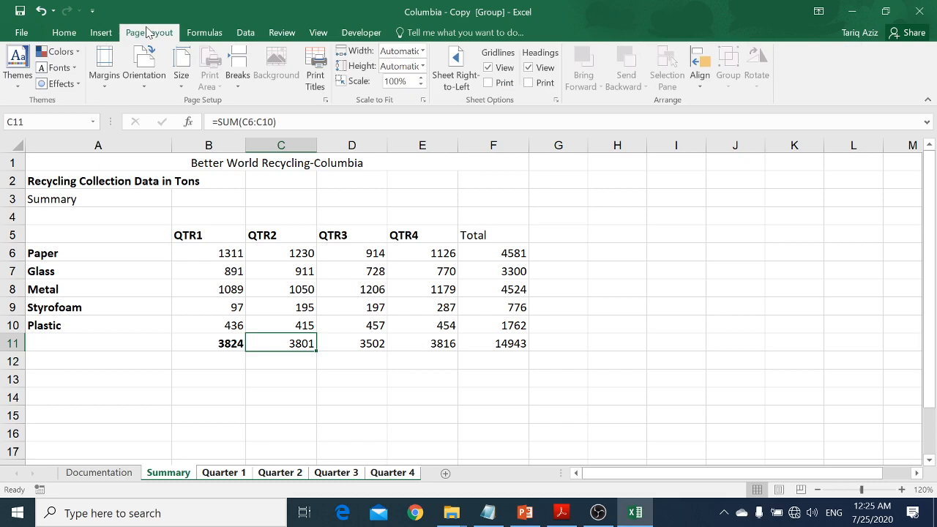
click(104, 82)
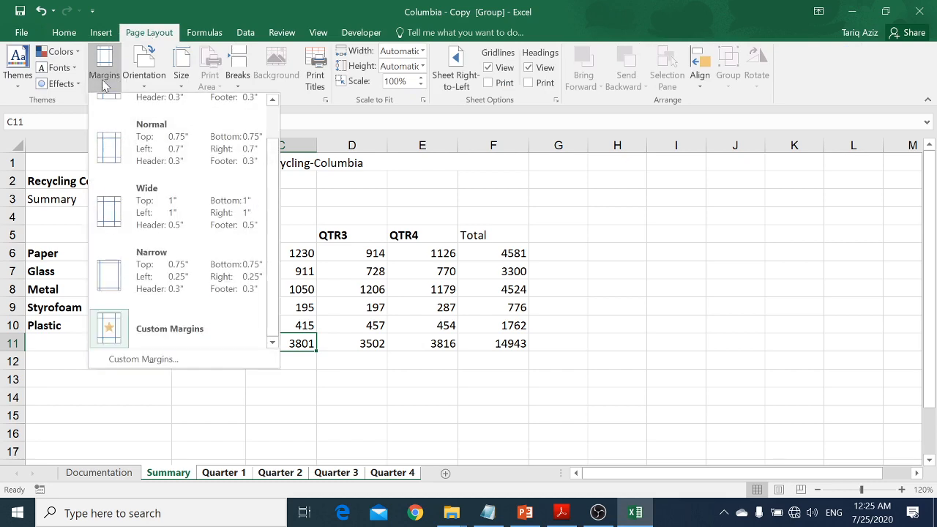
click(125, 359)
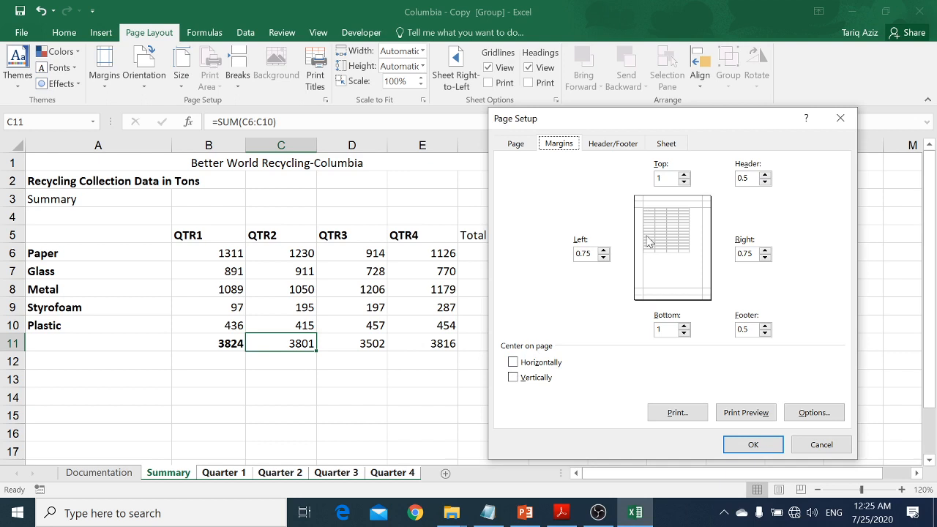
click(513, 363)
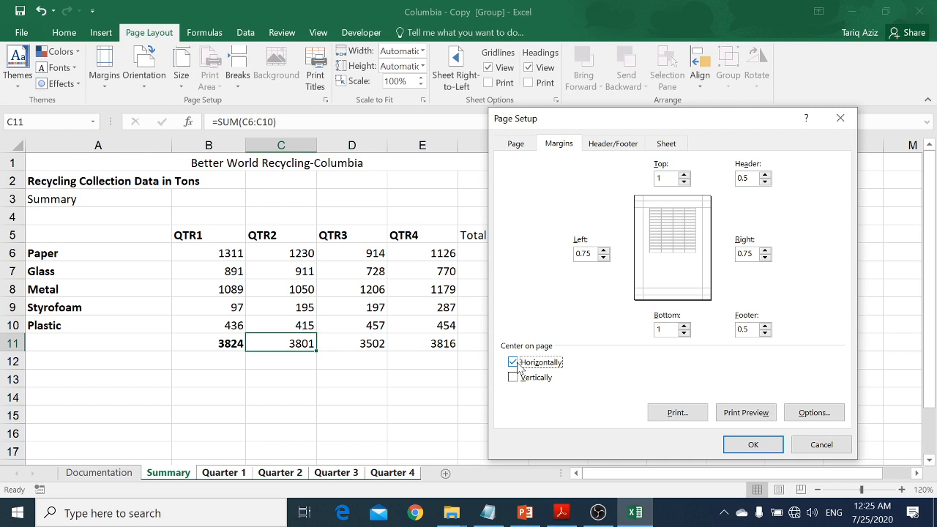
click(513, 378)
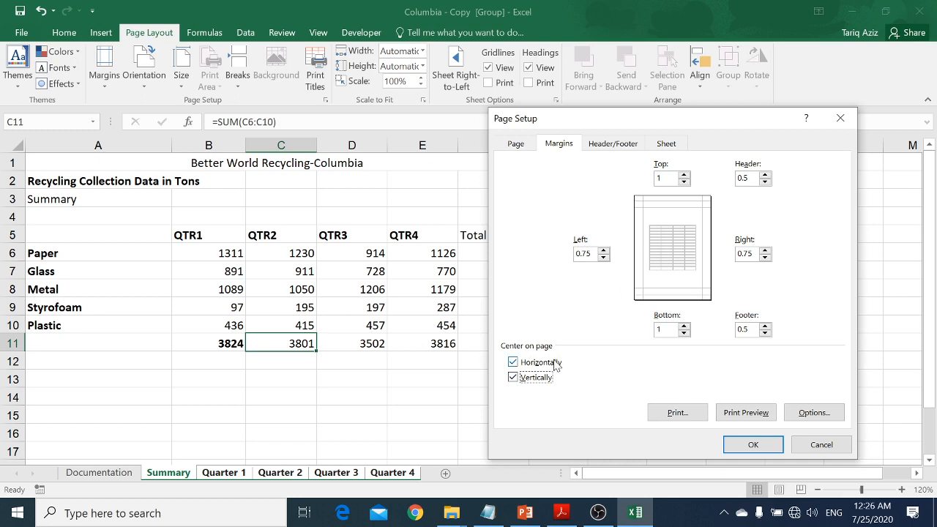
click(513, 377)
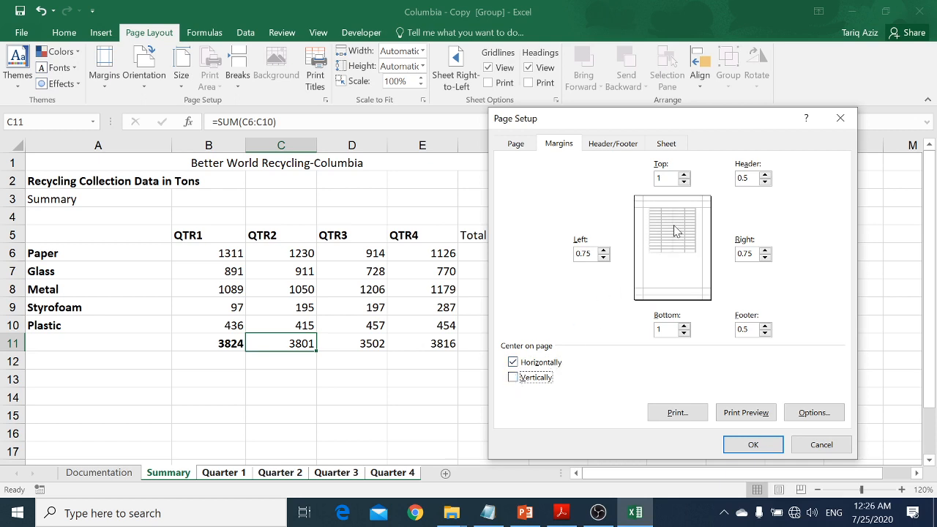
Step: Add a custom header with the sheet name and a custom footer with the date, each in the center section, for the grouped sheets
click(629, 144)
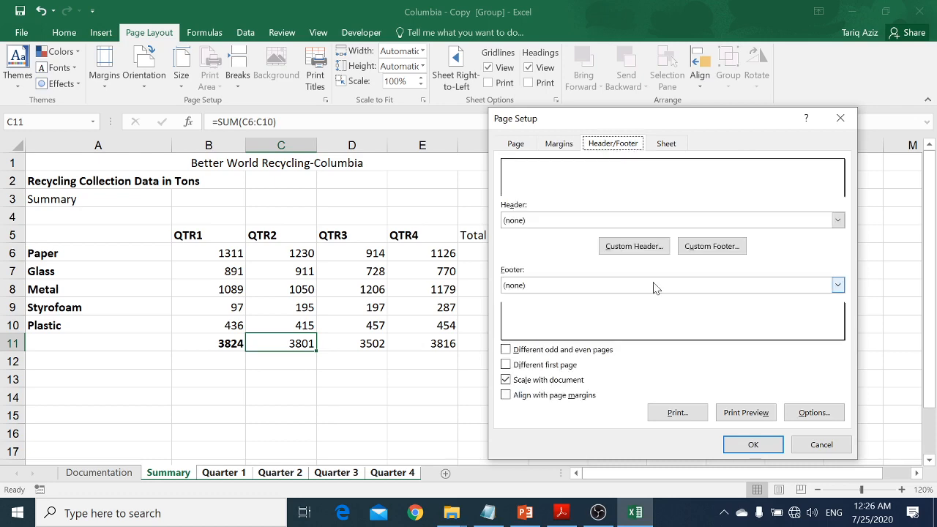
click(645, 251)
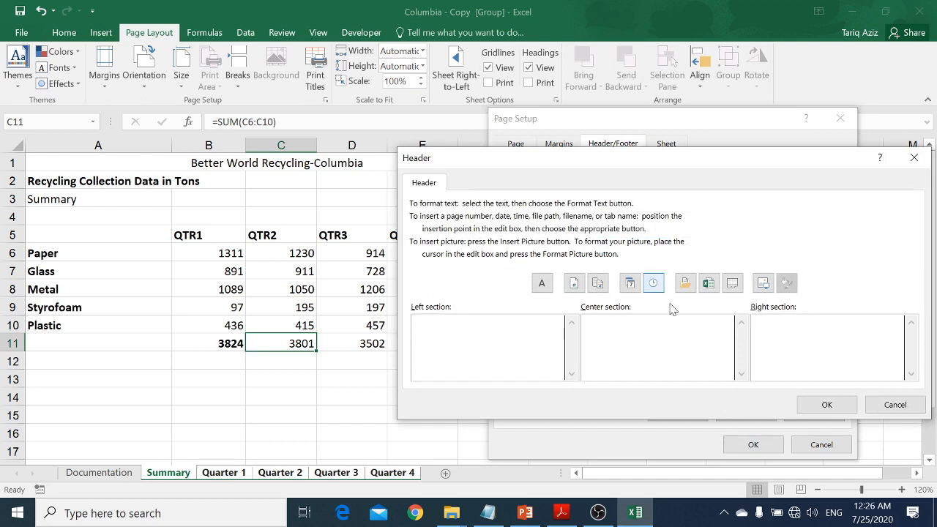
click(733, 284)
click(802, 404)
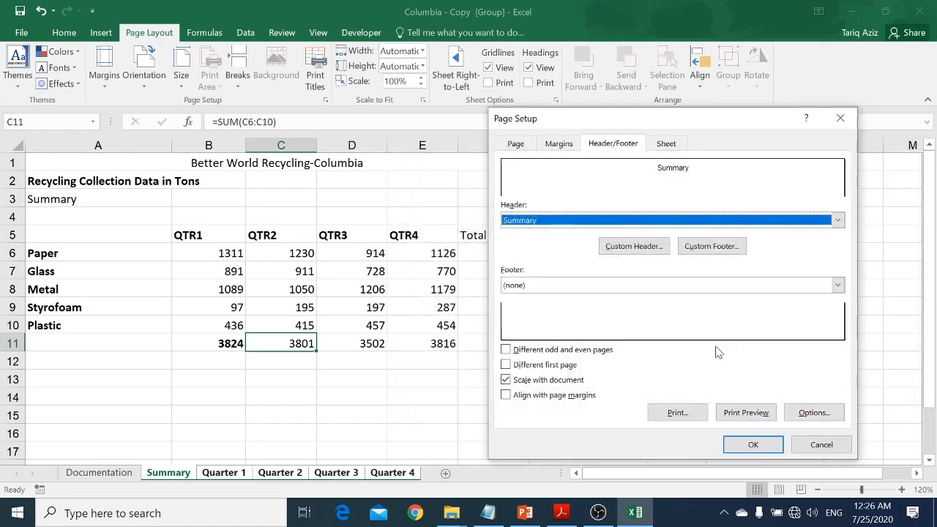
click(721, 249)
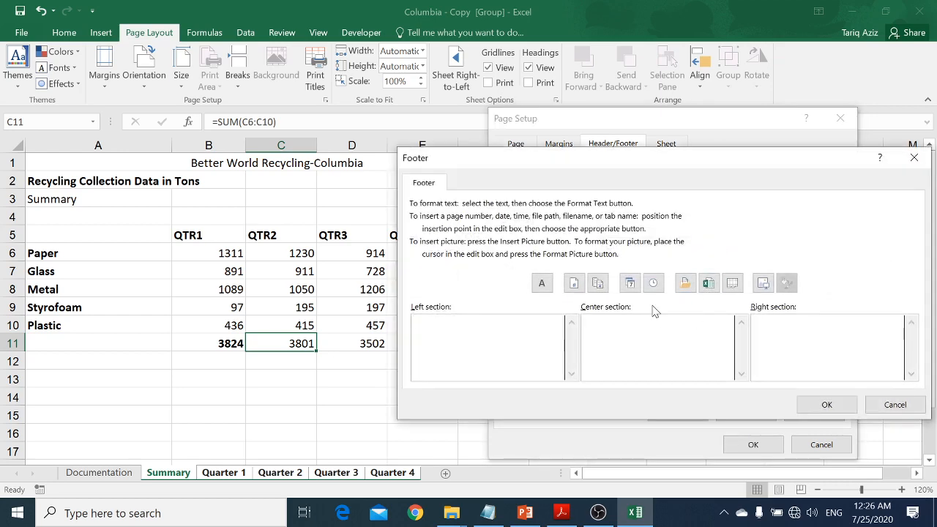
click(631, 284)
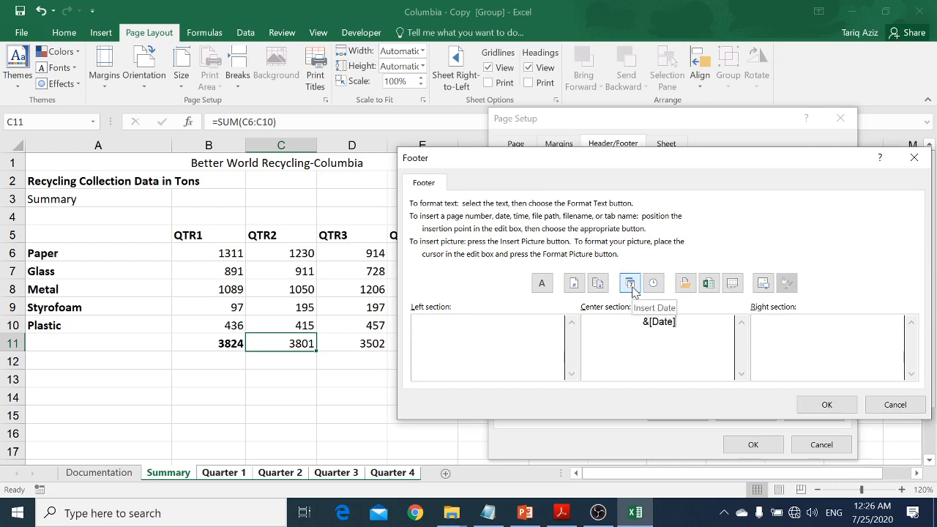
click(827, 407)
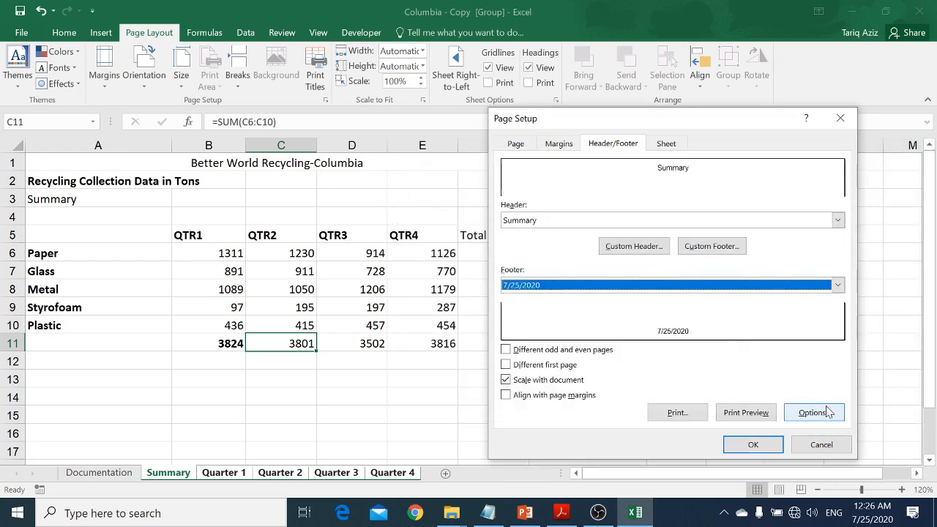
Step: Preview all five printed pages of the grouped sheets, checking headers and footers, and return to the worksheet
click(746, 412)
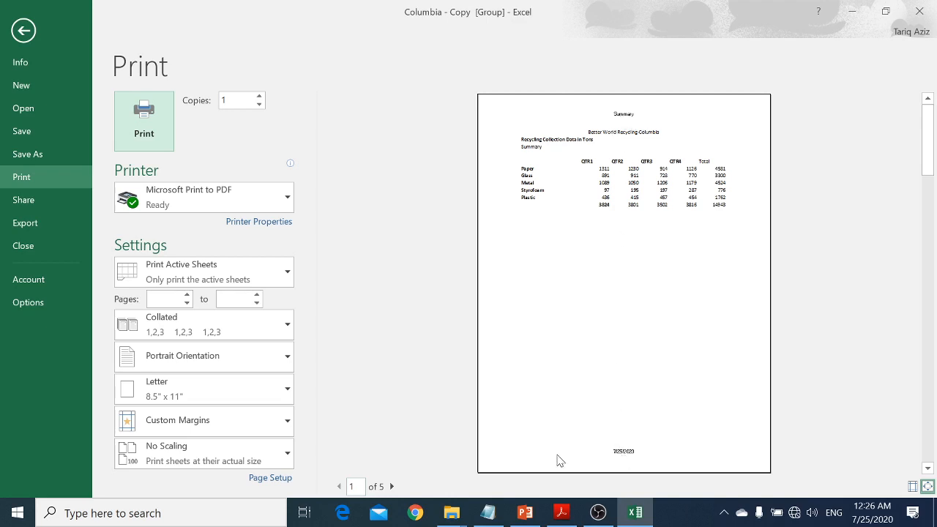
click(392, 486)
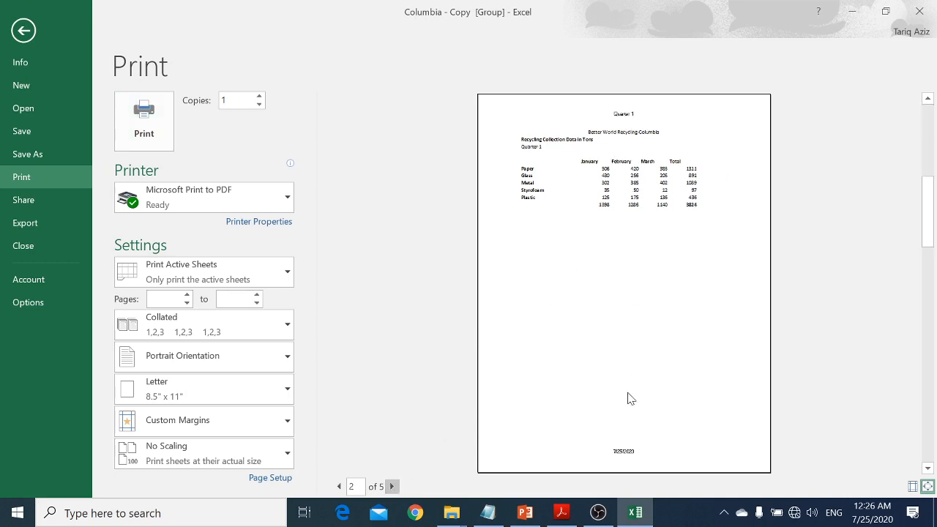
click(392, 487)
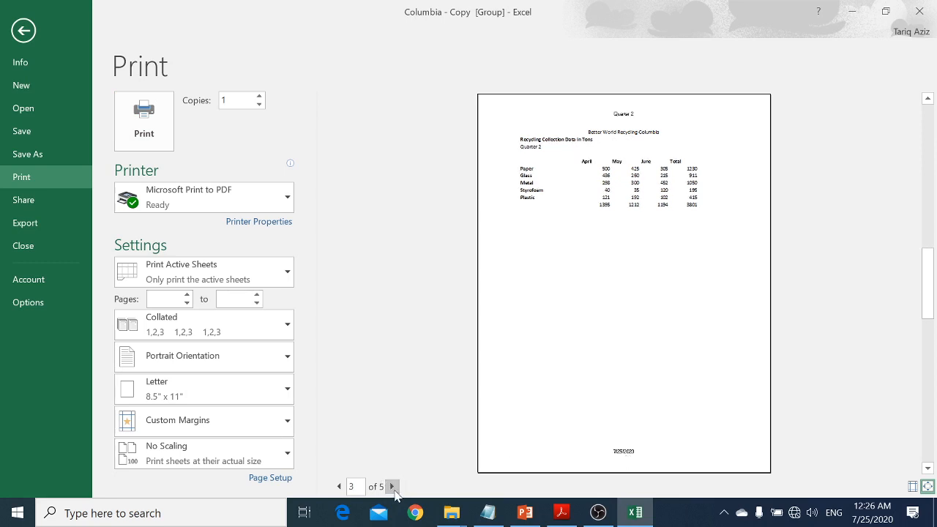
click(393, 488)
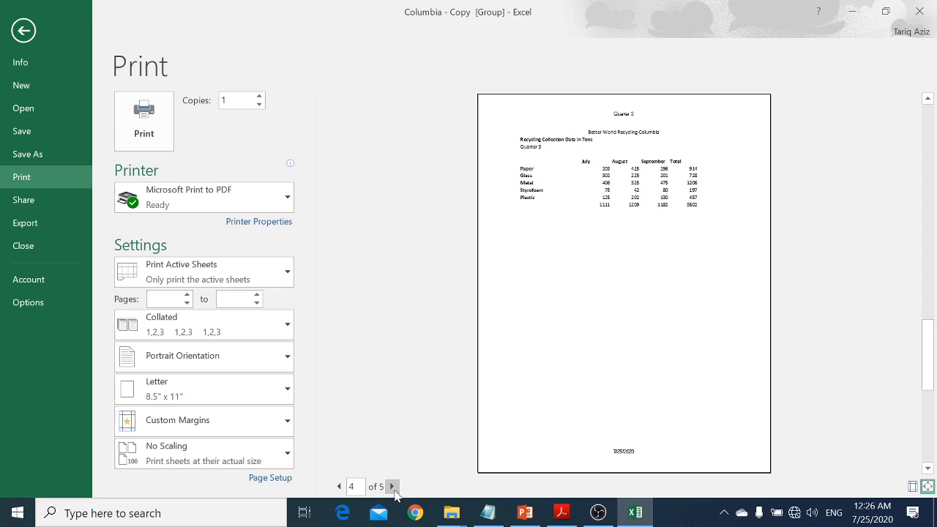
click(392, 487)
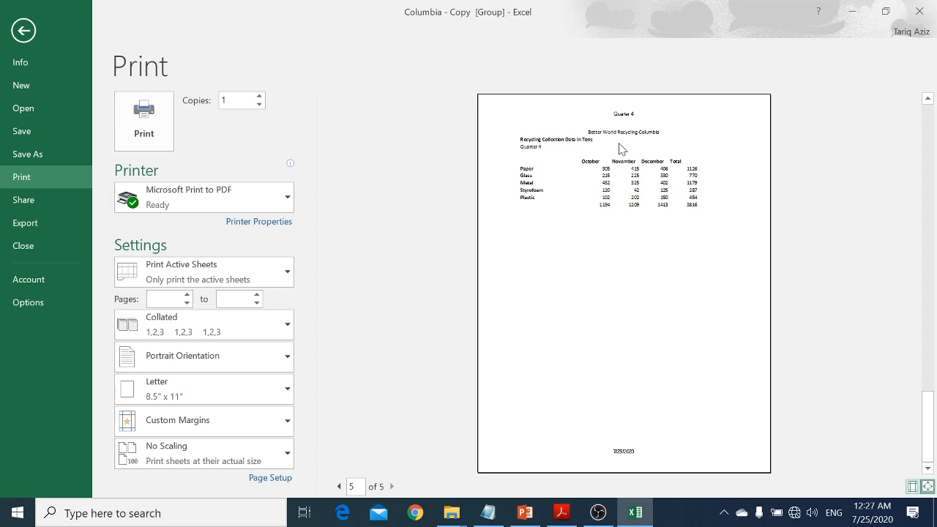
click(26, 33)
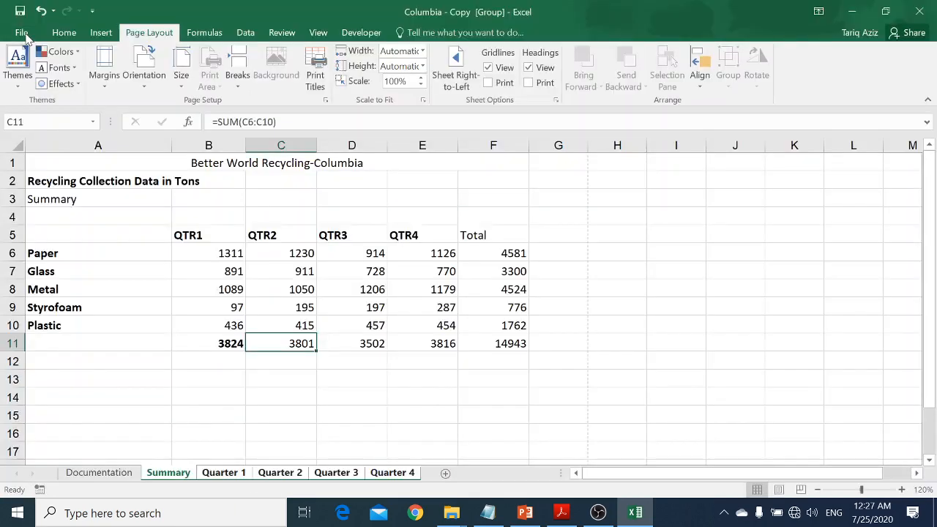
Step: Switch to the PowerPoint presentation, review the Printing a Worksheet Group slide and advance to the final slide
click(336, 364)
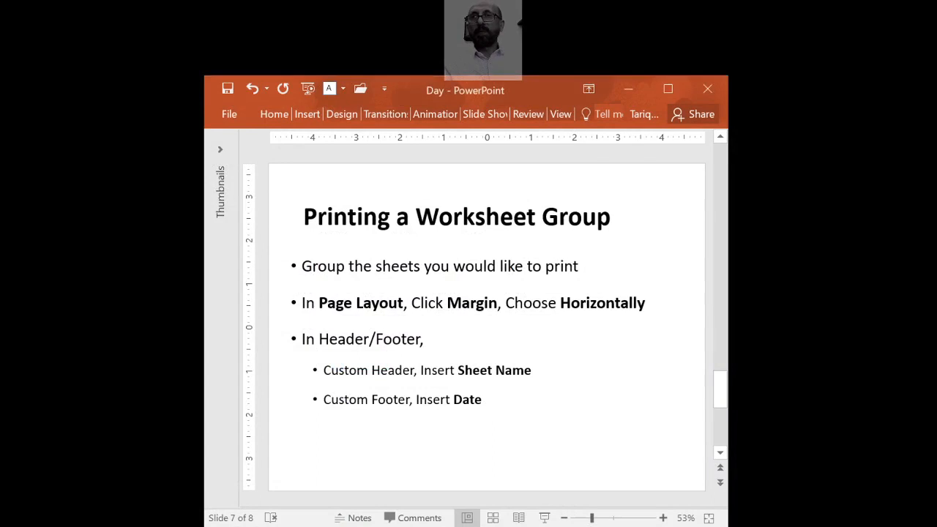
key(Page_Down)
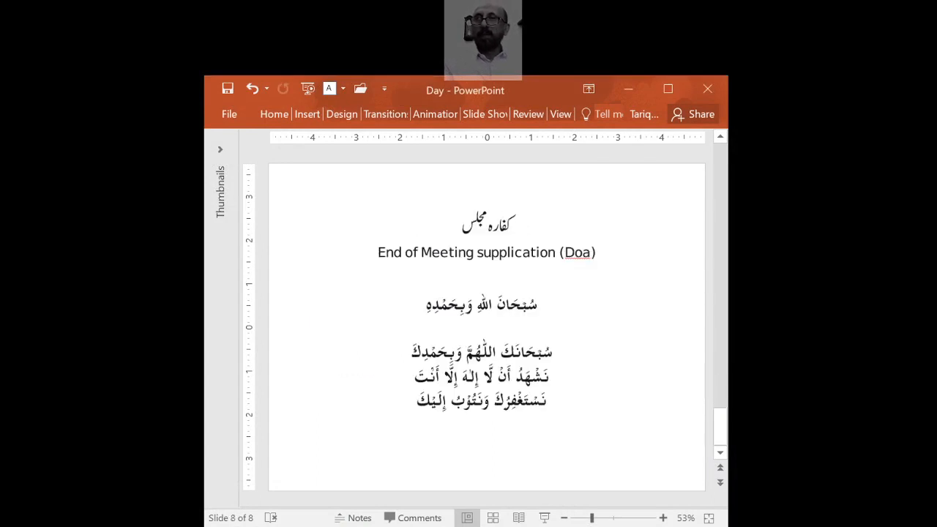